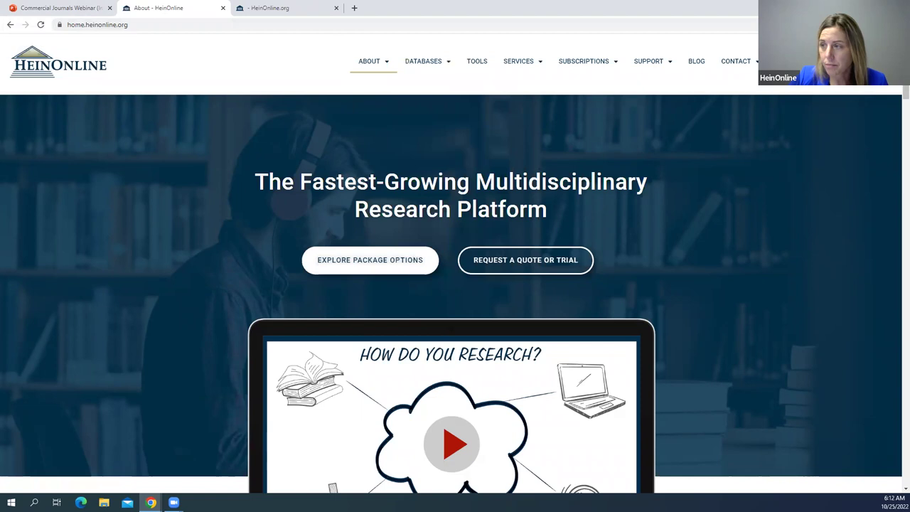
Open the Journals and Periodicals databases overview and open the Brill Nijhoff collection's Learn More page
{"action": "mouse_move", "coordinate": [422, 62]}
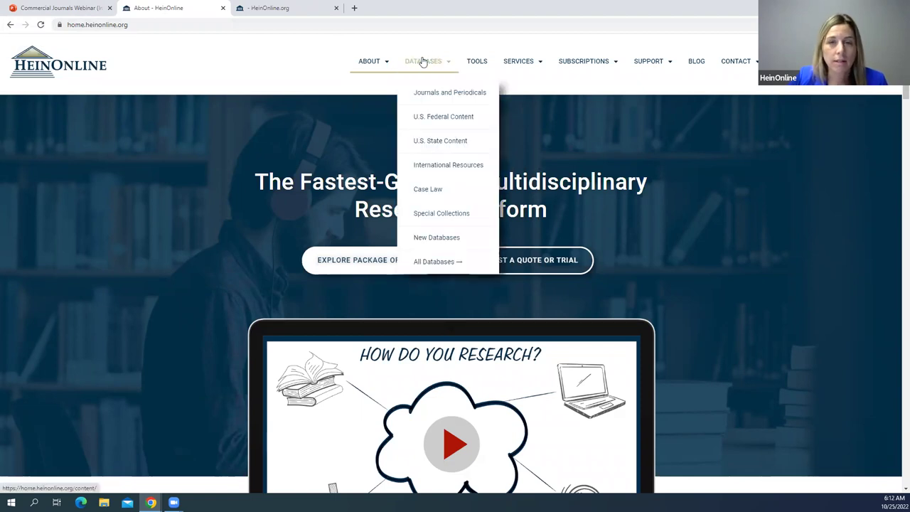
{"action": "left_click", "coordinate": [444, 94]}
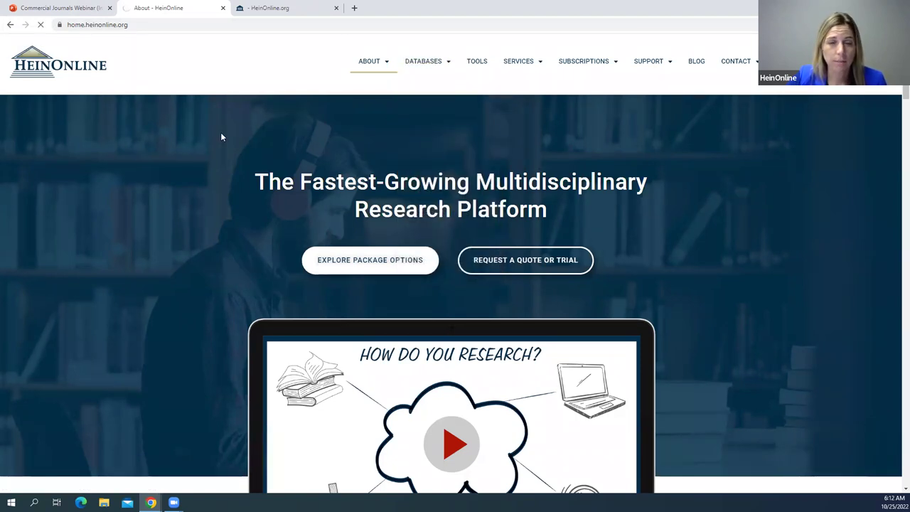
{"action": "scroll", "coordinate": [221, 135], "scroll_direction": "down", "scroll_amount": 2}
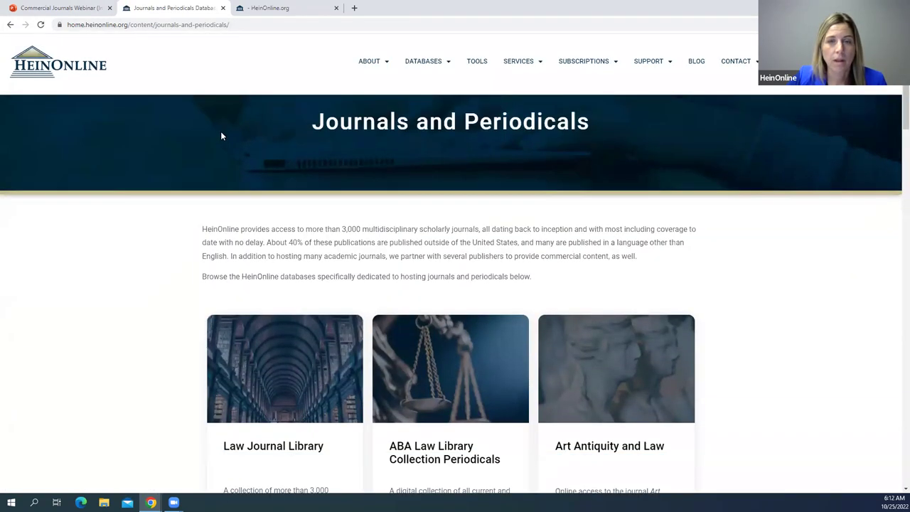
{"action": "scroll", "coordinate": [221, 142], "scroll_direction": "down", "scroll_amount": 3}
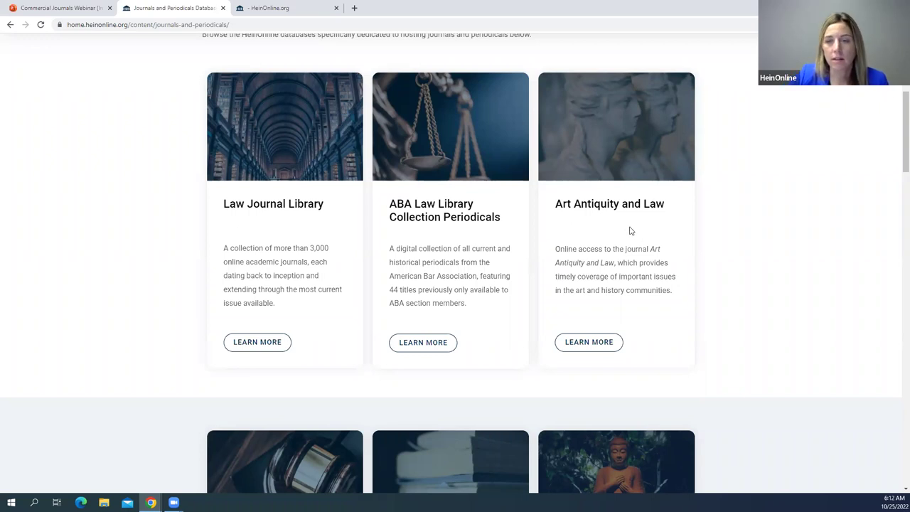
{"action": "scroll", "coordinate": [388, 214], "scroll_direction": "down", "scroll_amount": 2}
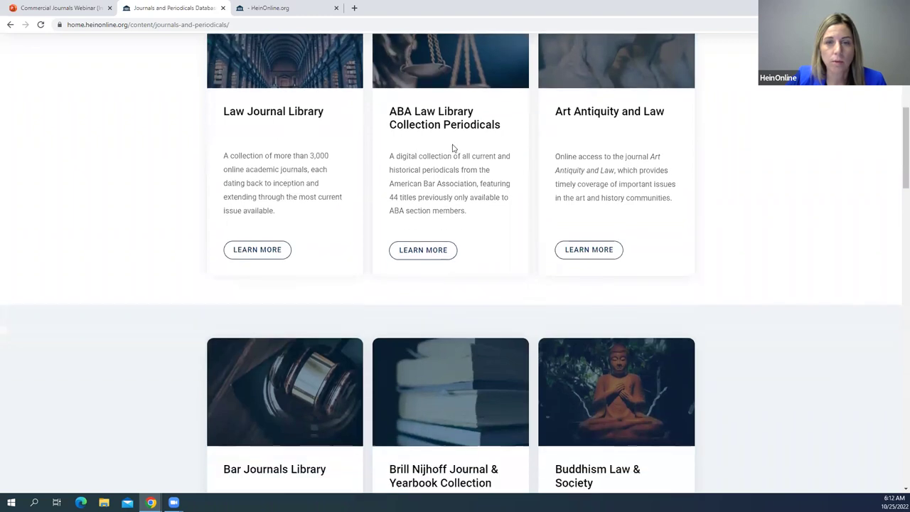
{"action": "scroll", "coordinate": [452, 149], "scroll_direction": "down", "scroll_amount": 2}
{"action": "scroll", "coordinate": [455, 280], "scroll_direction": "down", "scroll_amount": 3}
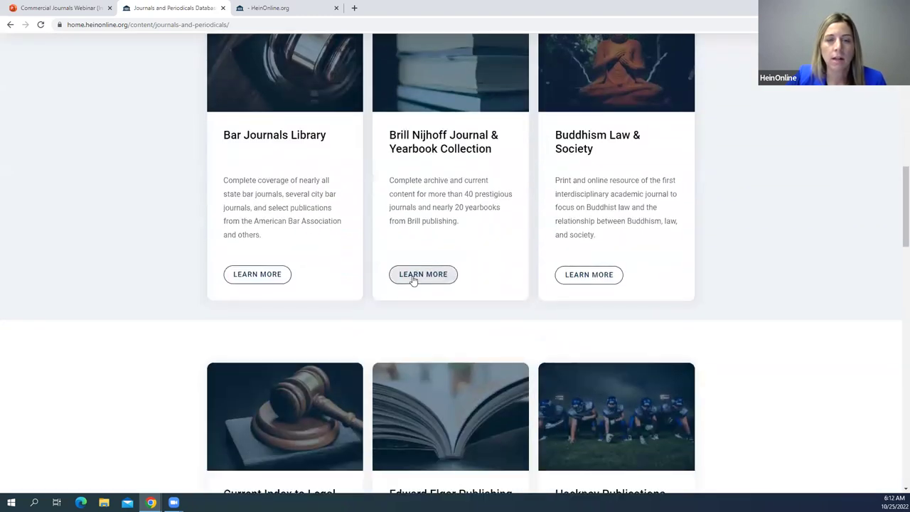
{"action": "left_click", "coordinate": [410, 274]}
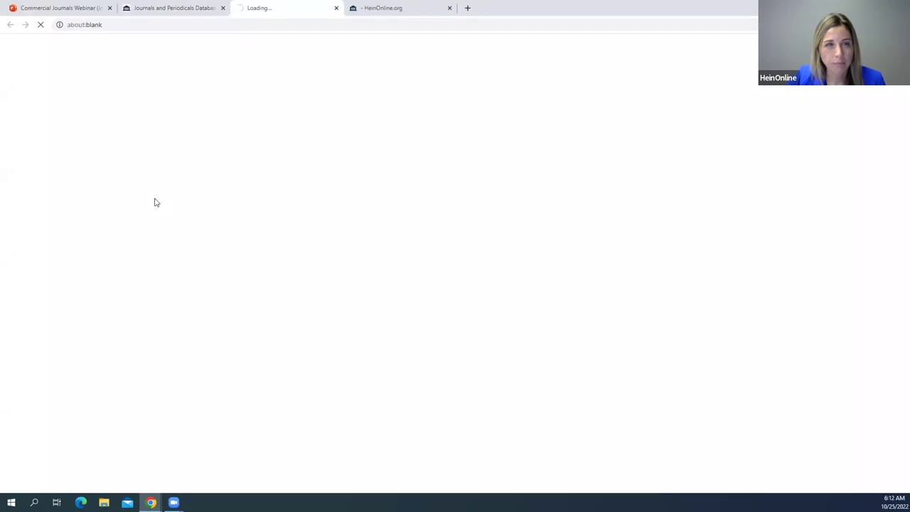
Scroll through the Brill Nijhoff collection page (65 titles, 1,303 volumes), then return to the Journals and Periodicals tab
{"action": "scroll", "coordinate": [270, 214], "scroll_direction": "down", "scroll_amount": 5}
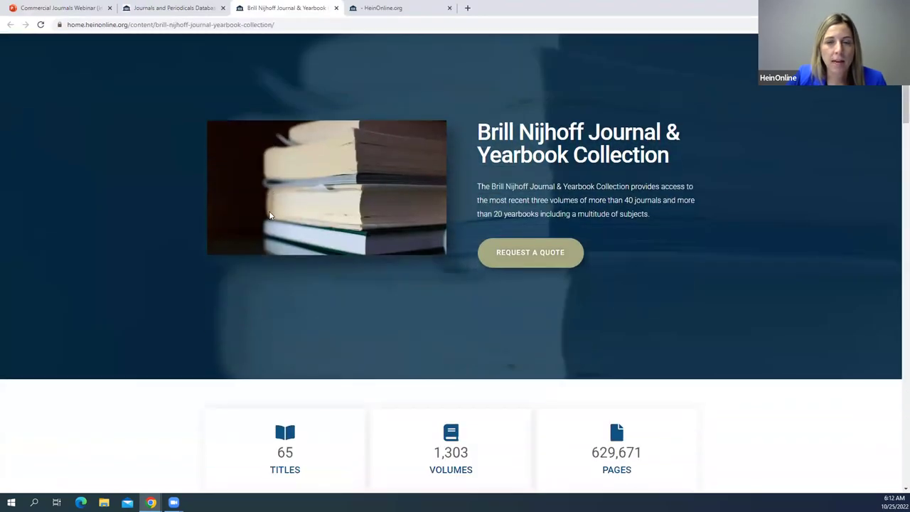
{"action": "scroll", "coordinate": [269, 216], "scroll_direction": "down", "scroll_amount": 9}
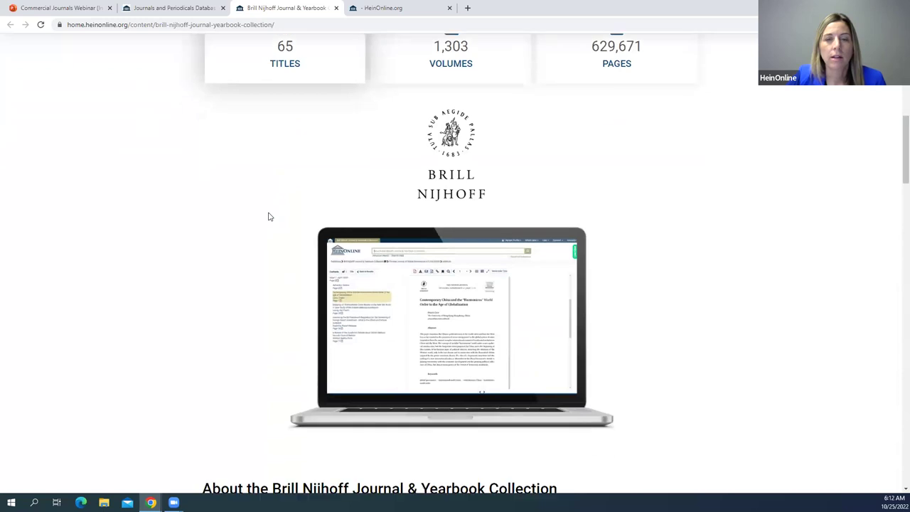
{"action": "scroll", "coordinate": [269, 215], "scroll_direction": "down", "scroll_amount": 4}
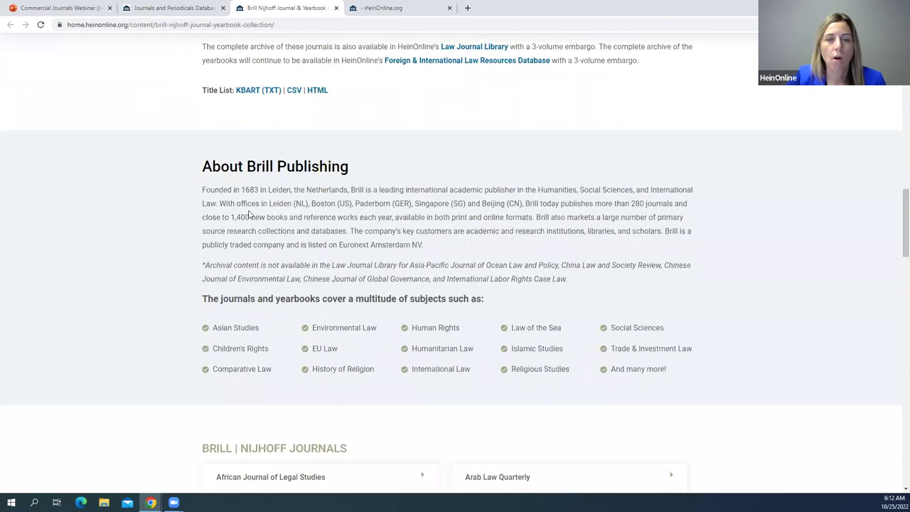
{"action": "scroll", "coordinate": [234, 215], "scroll_direction": "down", "scroll_amount": 1}
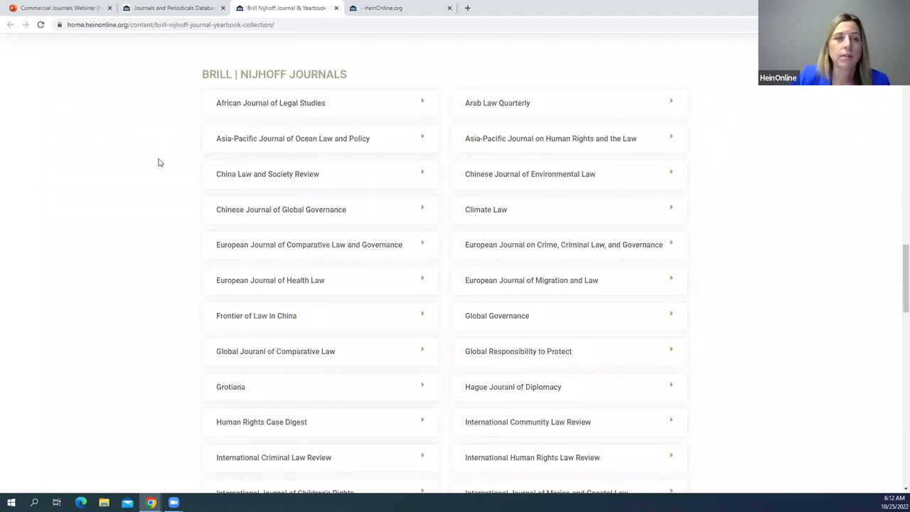
{"action": "scroll", "coordinate": [159, 189], "scroll_direction": "down", "scroll_amount": 1}
{"action": "scroll", "coordinate": [159, 218], "scroll_direction": "up", "scroll_amount": 1}
{"action": "scroll", "coordinate": [160, 219], "scroll_direction": "up", "scroll_amount": 2}
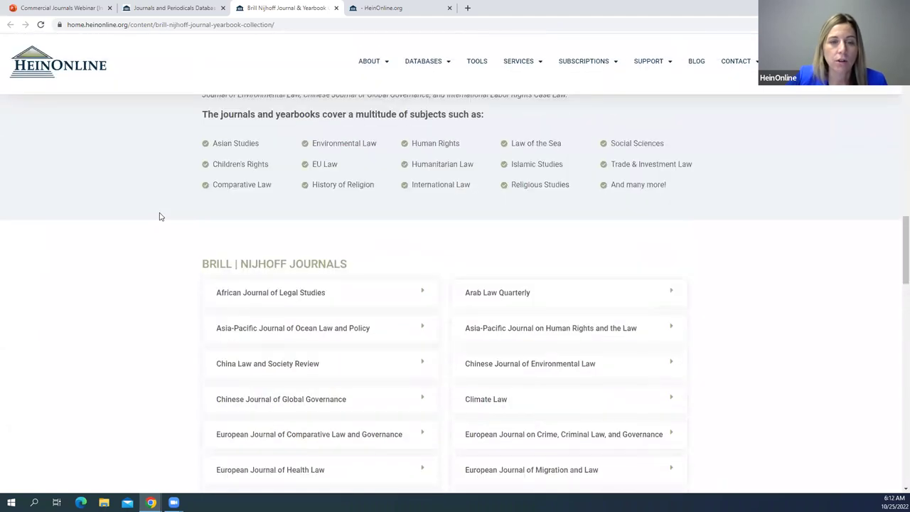
{"action": "scroll", "coordinate": [159, 213], "scroll_direction": "up", "scroll_amount": 2}
{"action": "scroll", "coordinate": [160, 213], "scroll_direction": "up", "scroll_amount": 7}
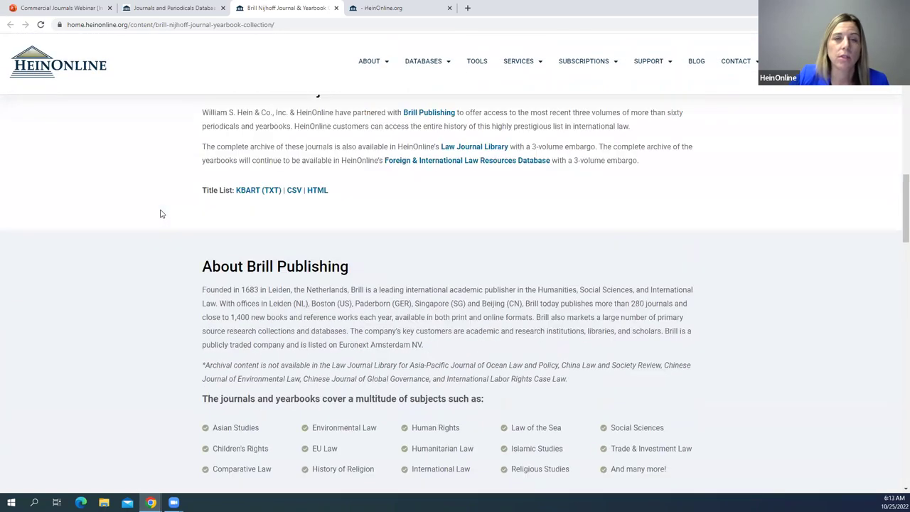
{"action": "scroll", "coordinate": [161, 210], "scroll_direction": "up", "scroll_amount": 2}
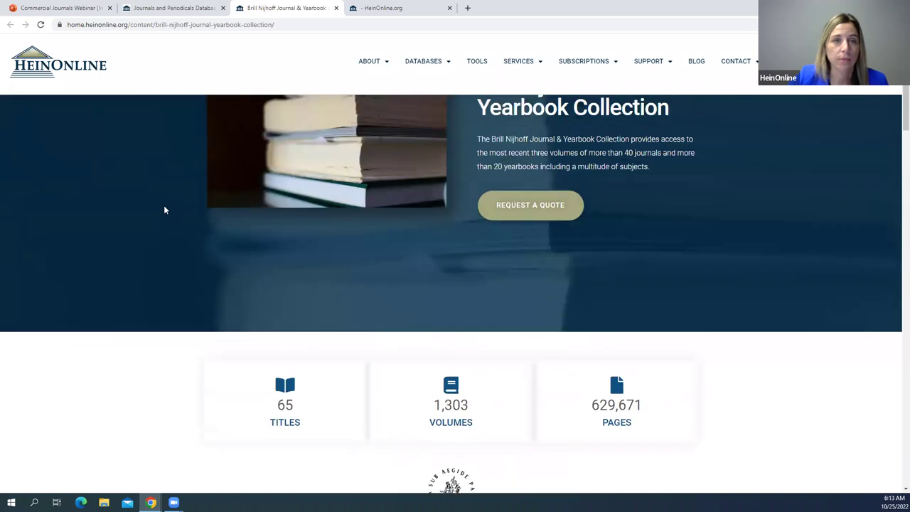
{"action": "left_click", "coordinate": [171, 7]}
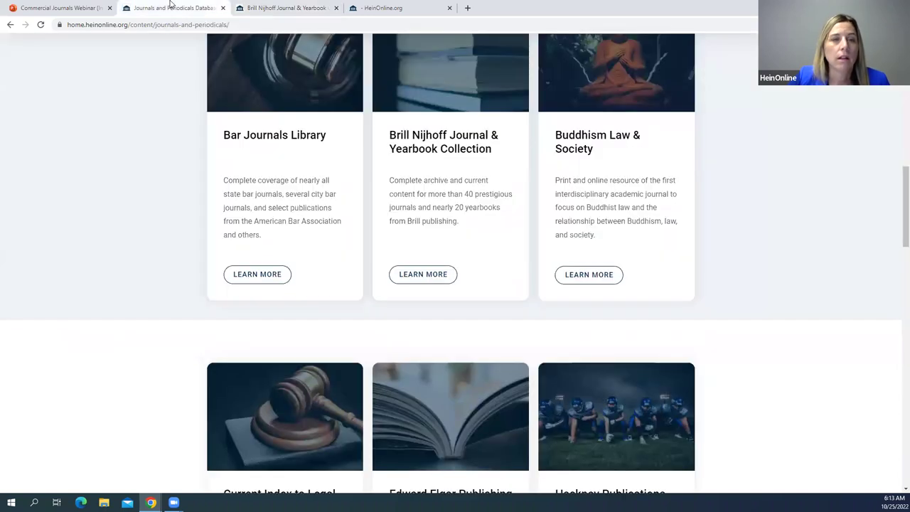
Switch to the HeinOnline.org tab showing databases by category and by name
{"action": "left_click", "coordinate": [399, 7]}
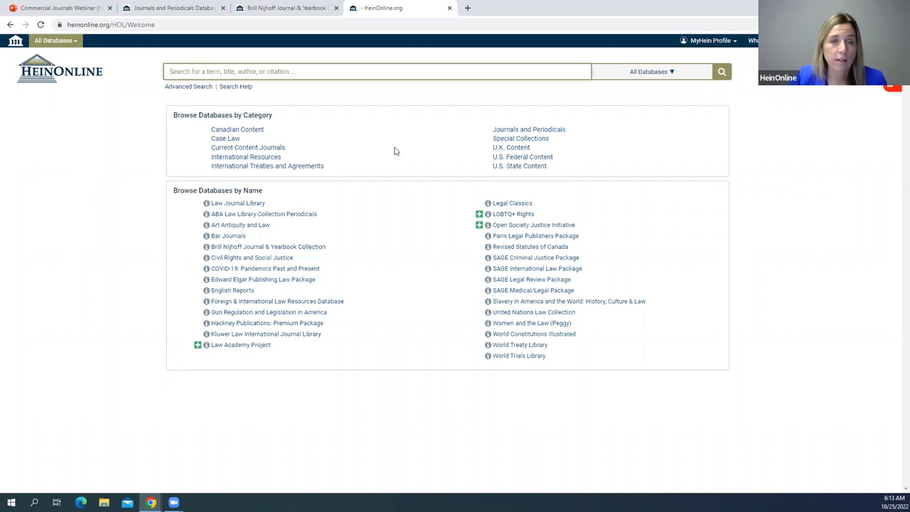
Enter "Global Journal of Comparative Law" in the search box and choose the Catalog search suggestion
{"action": "left_click", "coordinate": [547, 132]}
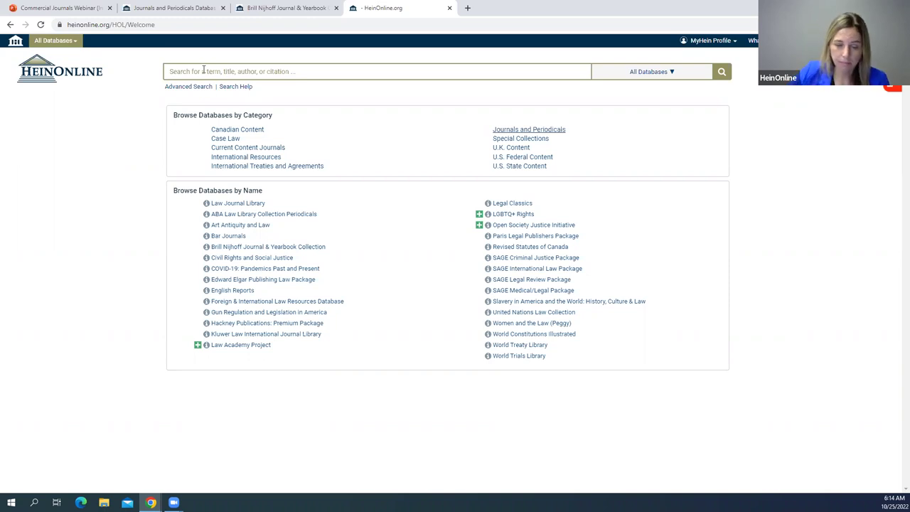
{"action": "left_click", "coordinate": [188, 71]}
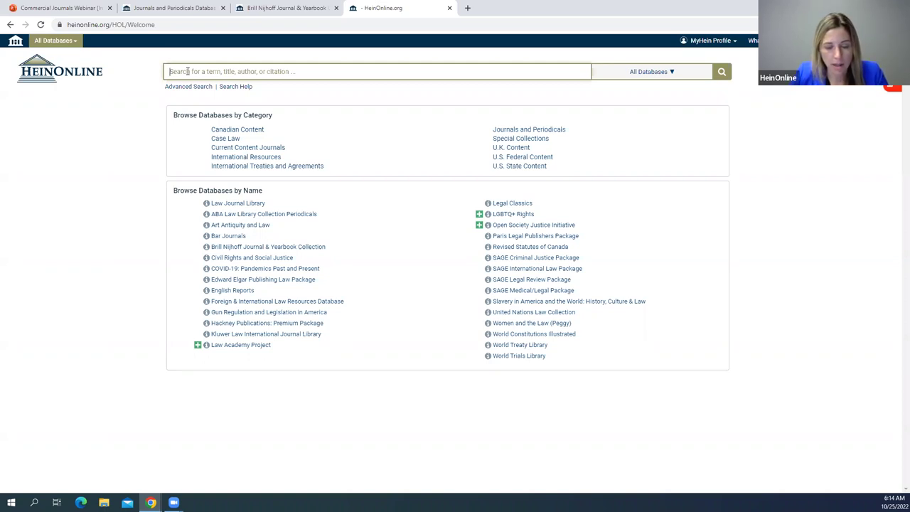
{"action": "type", "text": "\""}
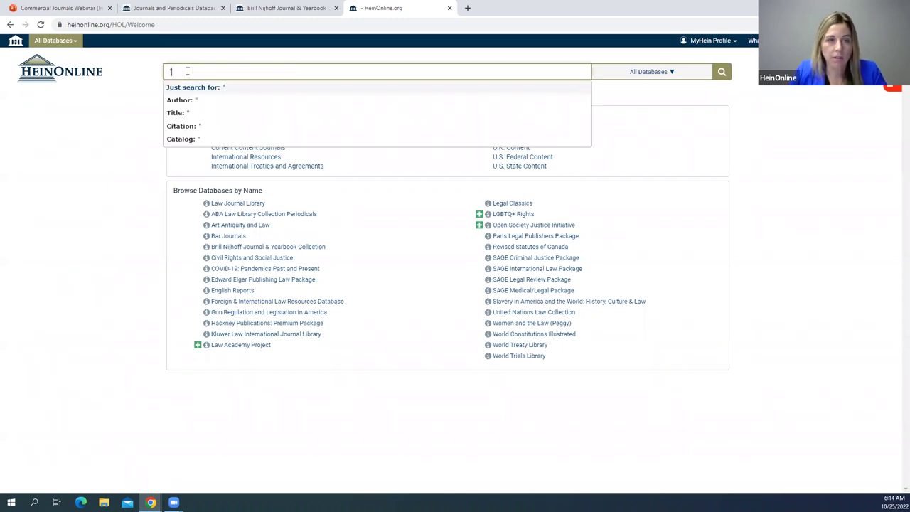
{"action": "type", "text": "Gil"}
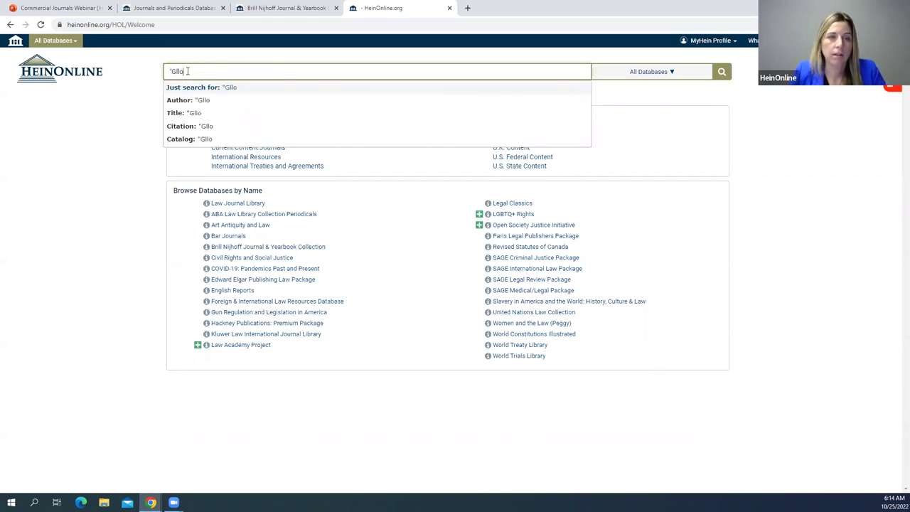
{"action": "type", "text": "bal Jou"}
{"action": "type", "text": "rnal "}
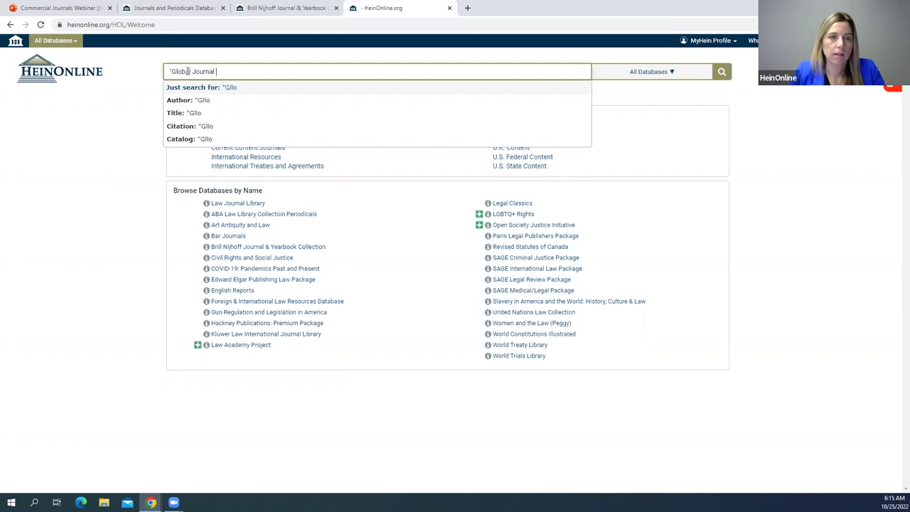
{"action": "type", "text": "of Comparativ"}
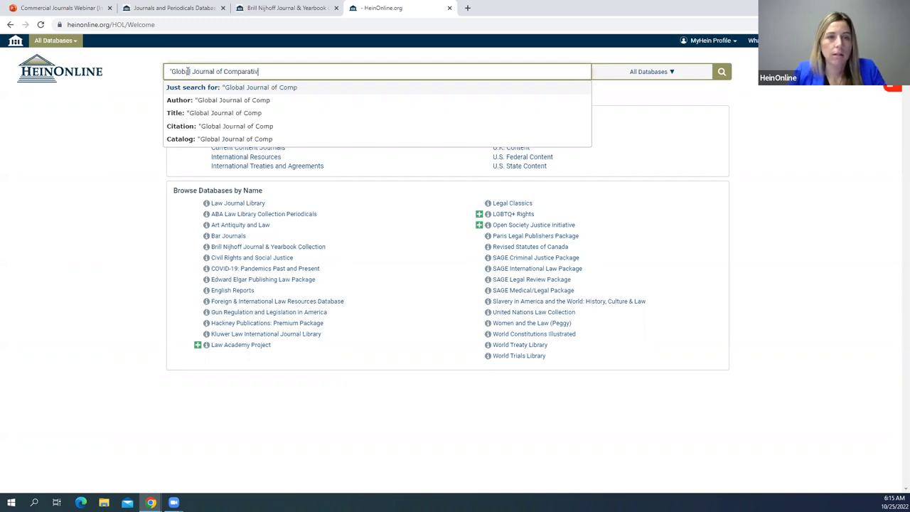
{"action": "type", "text": "e Law\""}
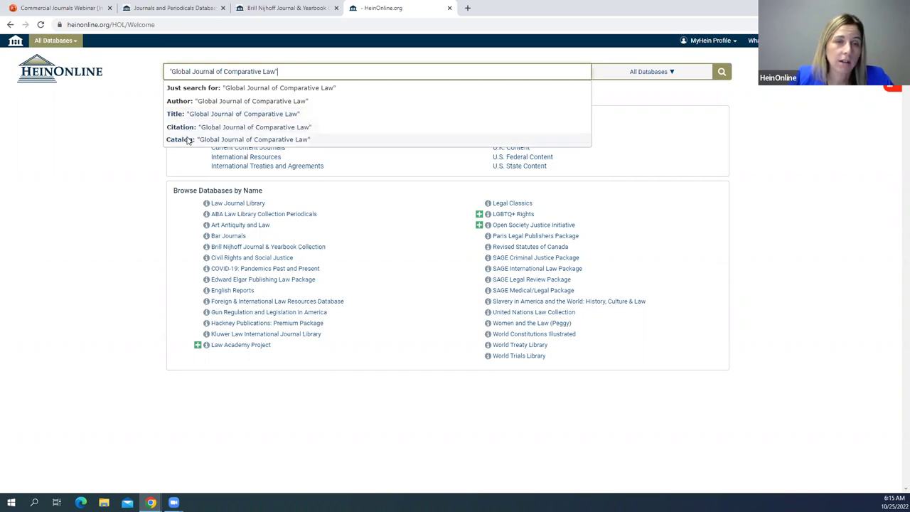
{"action": "left_click", "coordinate": [189, 140]}
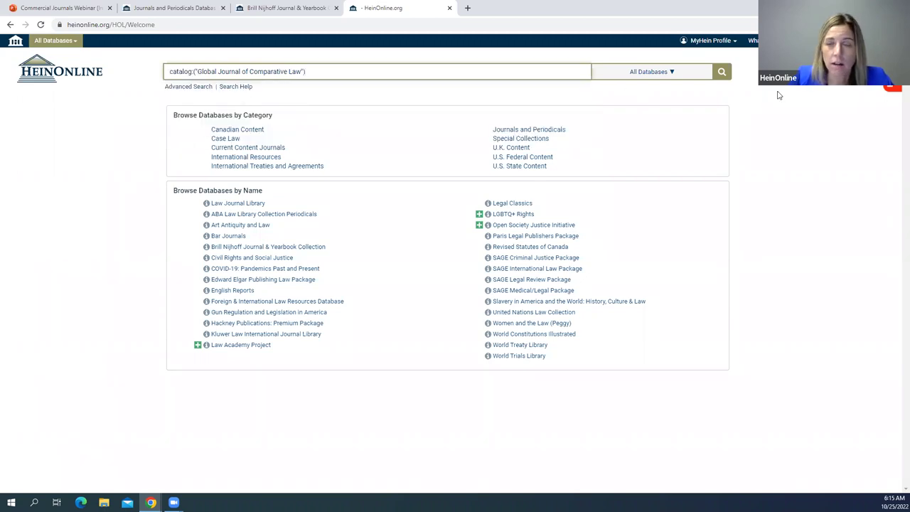
Run the catalog search, point out the 2012–2022 coverage, open the journal and expand volume 11
{"action": "left_click", "coordinate": [722, 74]}
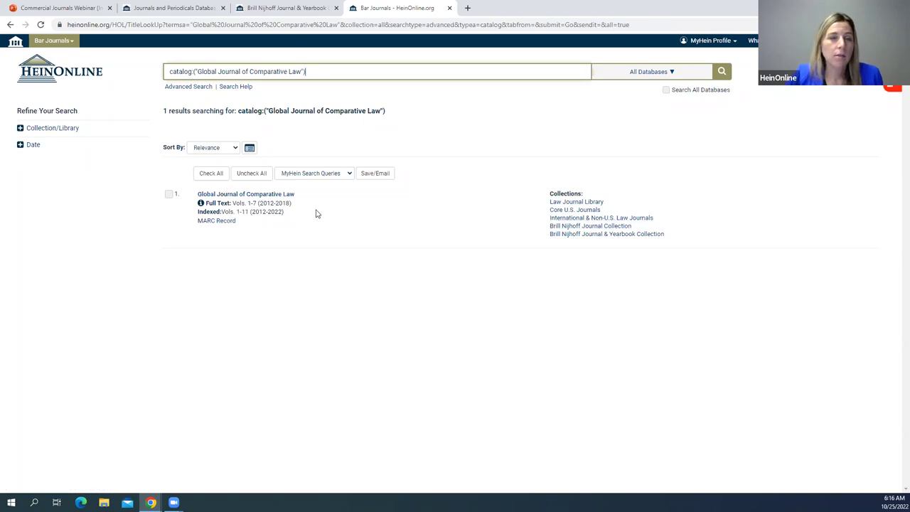
{"action": "left_click_drag", "start_coordinate": [291, 204], "coordinate": [268, 204]}
{"action": "left_click", "coordinate": [268, 204]}
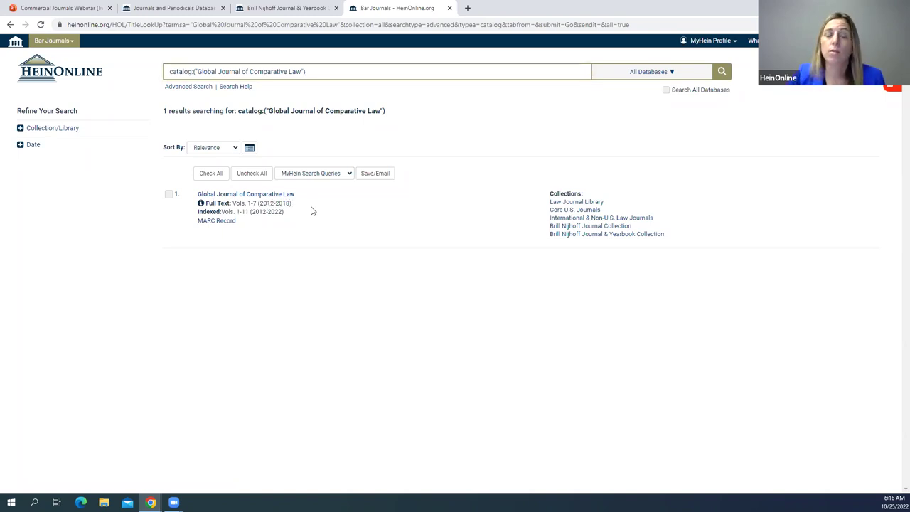
{"action": "left_click_drag", "start_coordinate": [299, 213], "coordinate": [239, 214]}
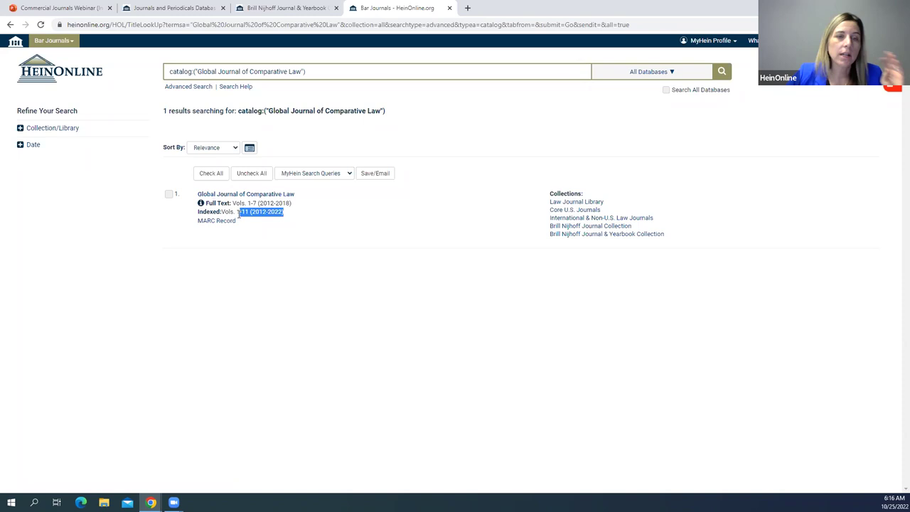
{"action": "left_click", "coordinate": [307, 217]}
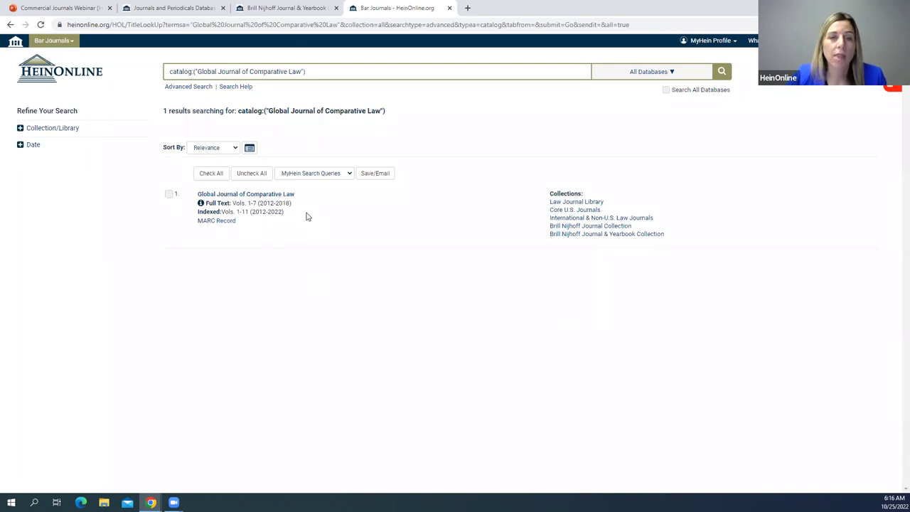
{"action": "left_click", "coordinate": [263, 199]}
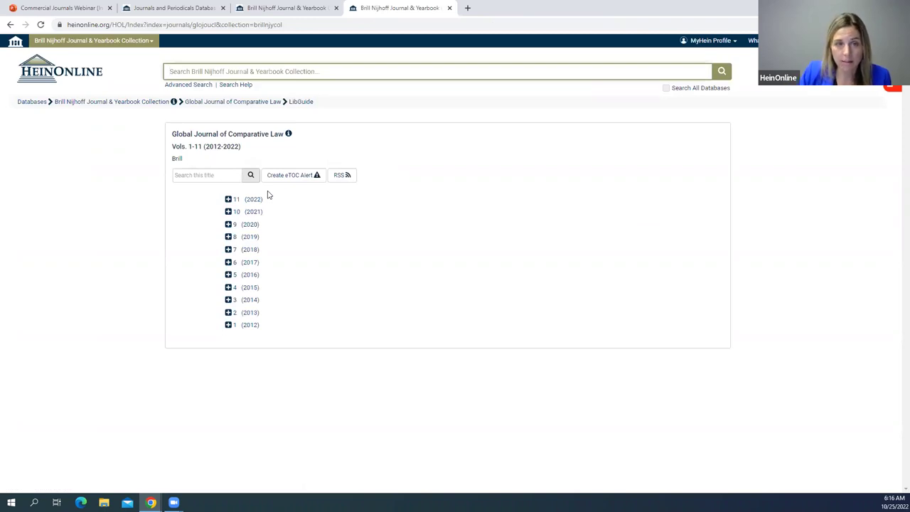
{"action": "left_click", "coordinate": [229, 200]}
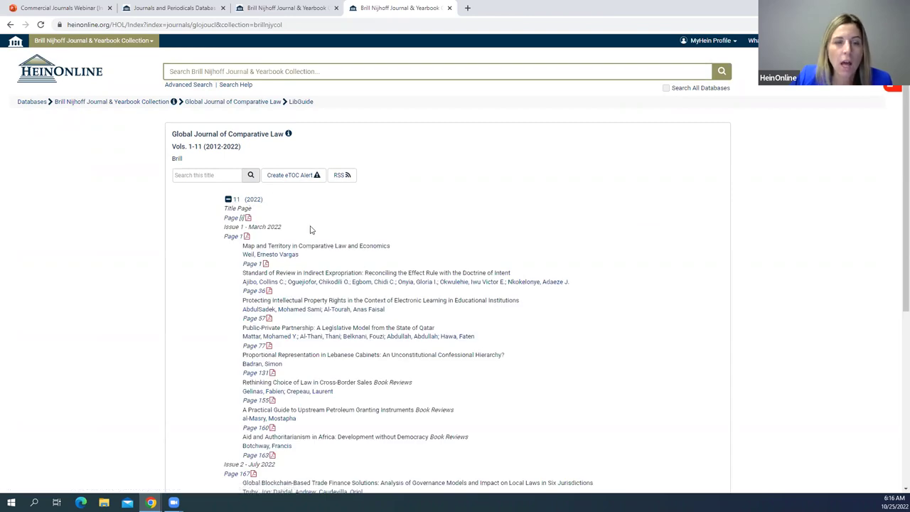
Open 'Map and Territory in Comparative Law and Economics' from volume 11, then go to Advanced Search
{"action": "left_click", "coordinate": [257, 267]}
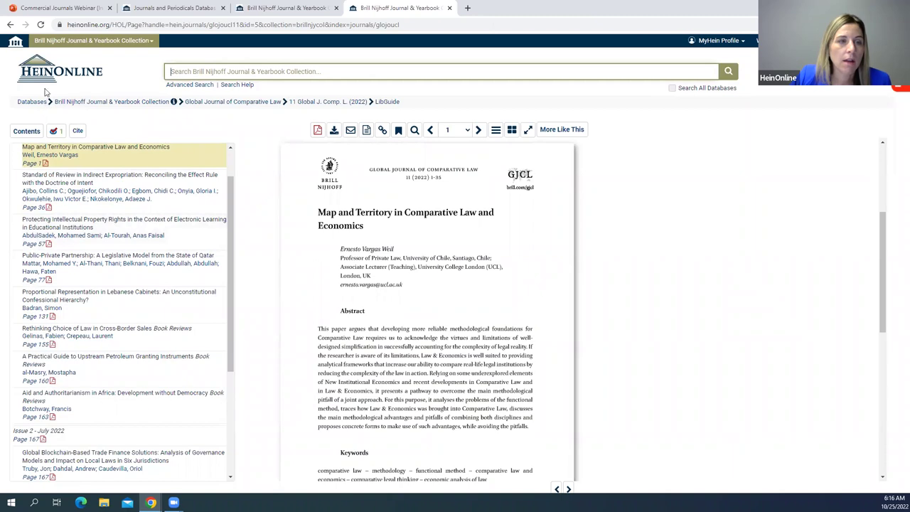
{"action": "left_click", "coordinate": [81, 83]}
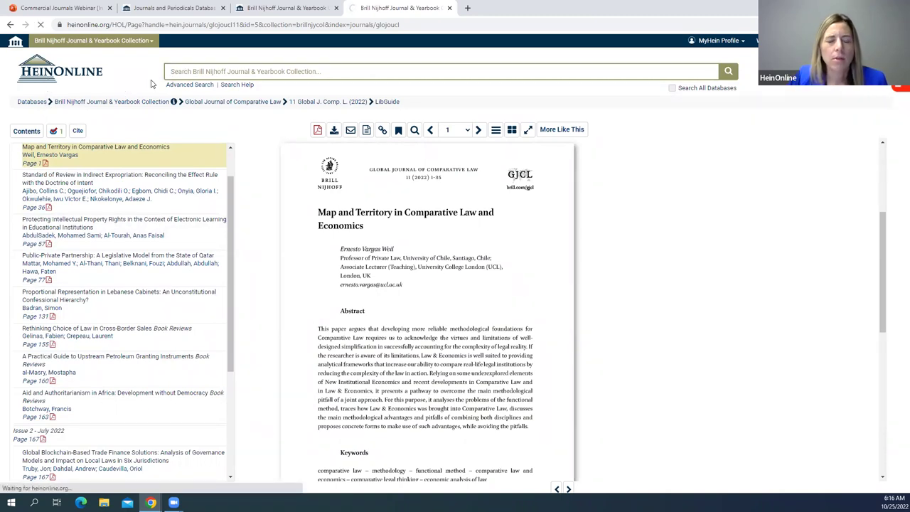
{"action": "left_click", "coordinate": [190, 87]}
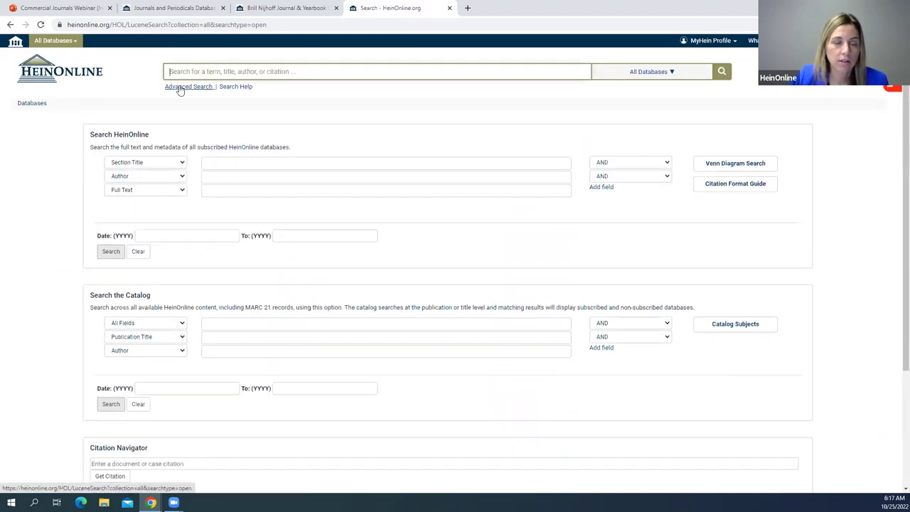
Set the first Search the Catalog field on Advanced Search to Publisher
{"action": "scroll", "coordinate": [236, 151], "scroll_direction": "down", "scroll_amount": 2}
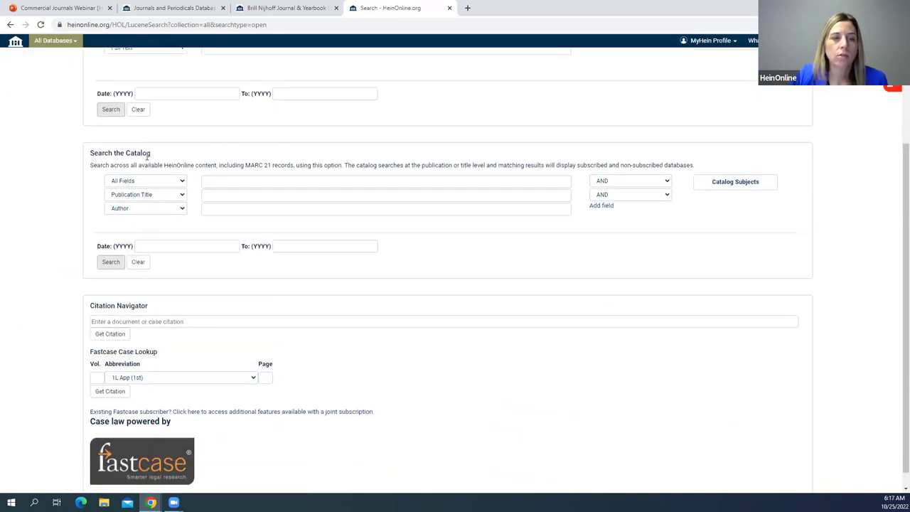
{"action": "left_click_drag", "start_coordinate": [153, 155], "coordinate": [105, 151]}
{"action": "left_click", "coordinate": [133, 182]}
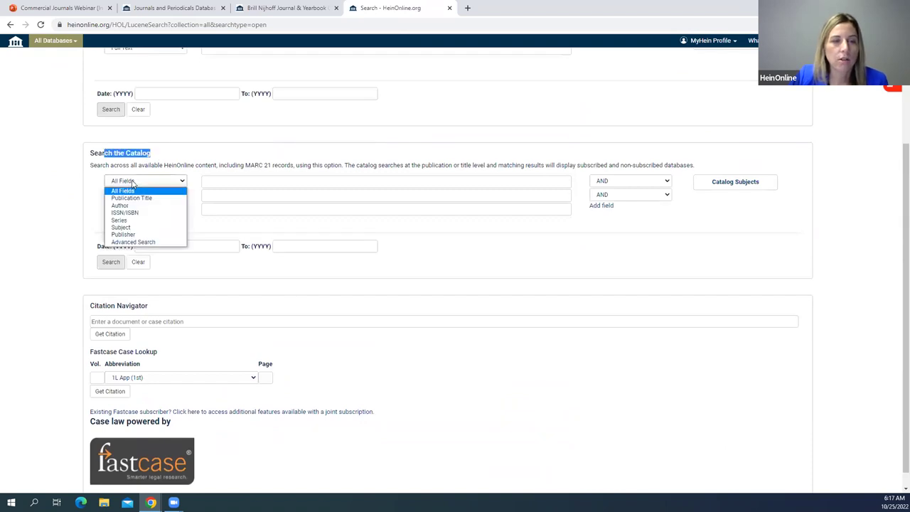
{"action": "left_click", "coordinate": [136, 184]}
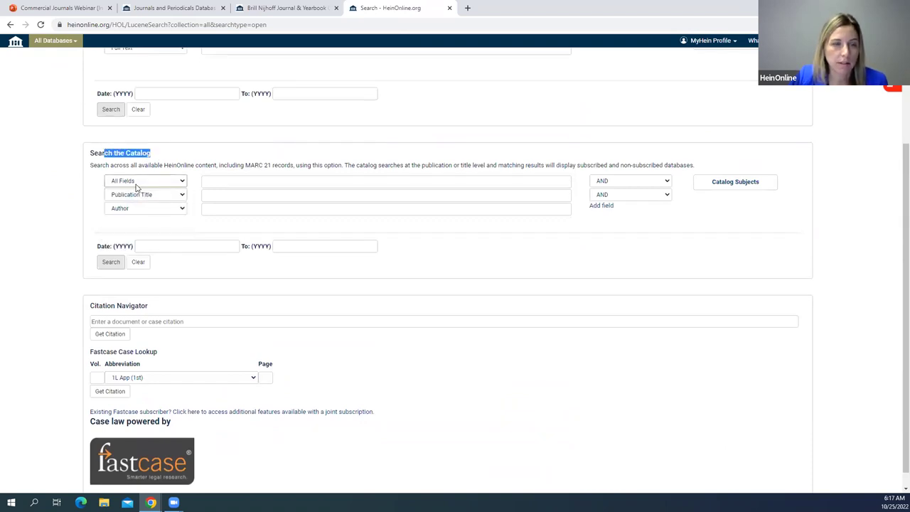
{"action": "left_click", "coordinate": [136, 185]}
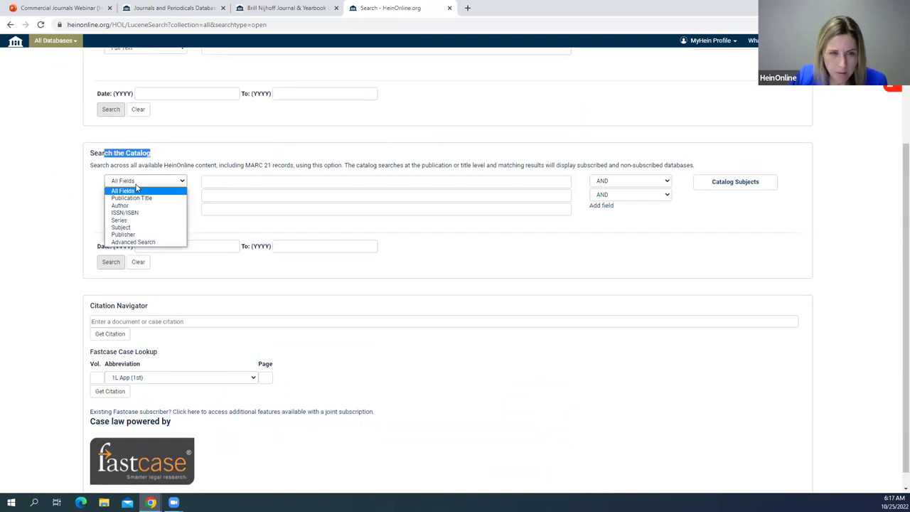
{"action": "left_click", "coordinate": [124, 234]}
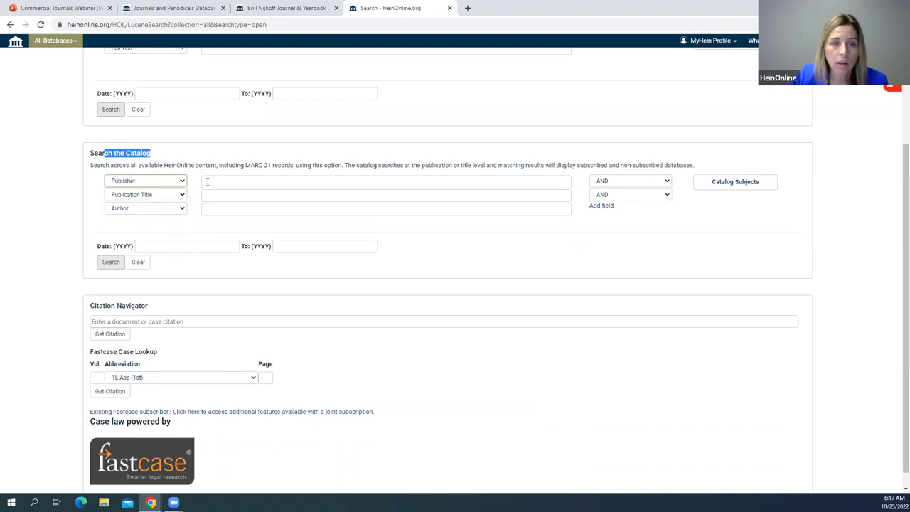
Search the catalog for publisher "Edward Elgar" and review the 9 journal results
{"action": "left_click", "coordinate": [212, 181]}
{"action": "type", "text": "\""}
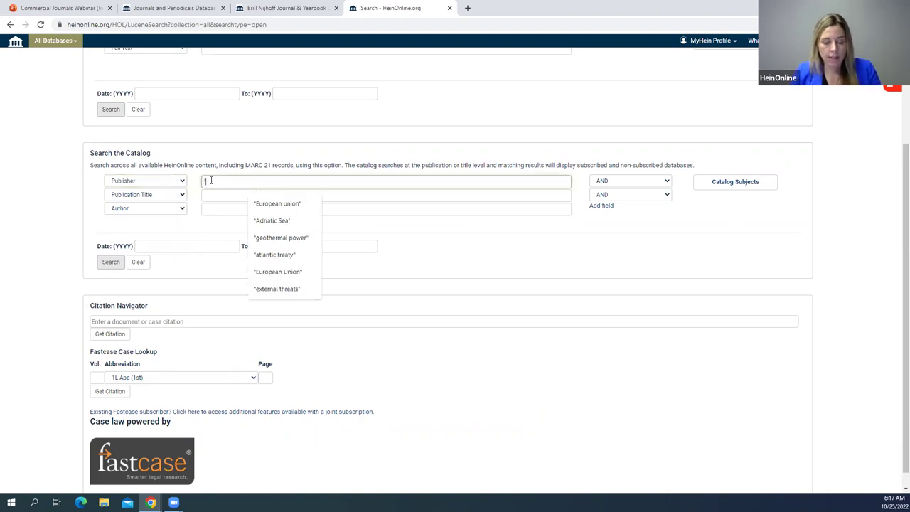
{"action": "type", "text": "Edward Elgar\""}
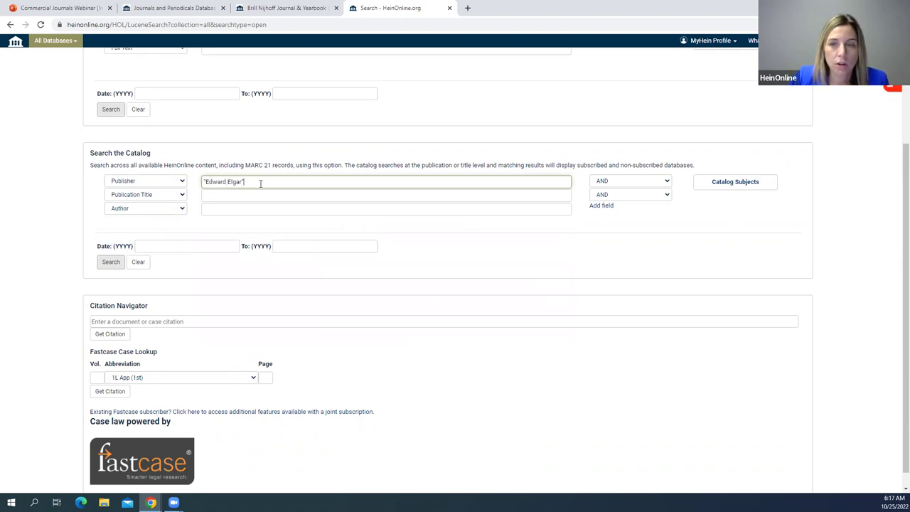
{"action": "left_click", "coordinate": [120, 264]}
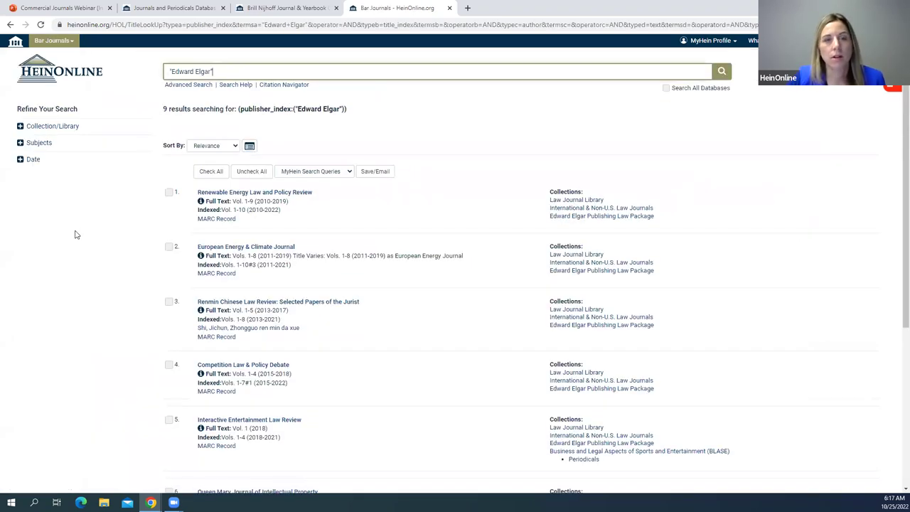
{"action": "scroll", "coordinate": [348, 217], "scroll_direction": "down", "scroll_amount": 1}
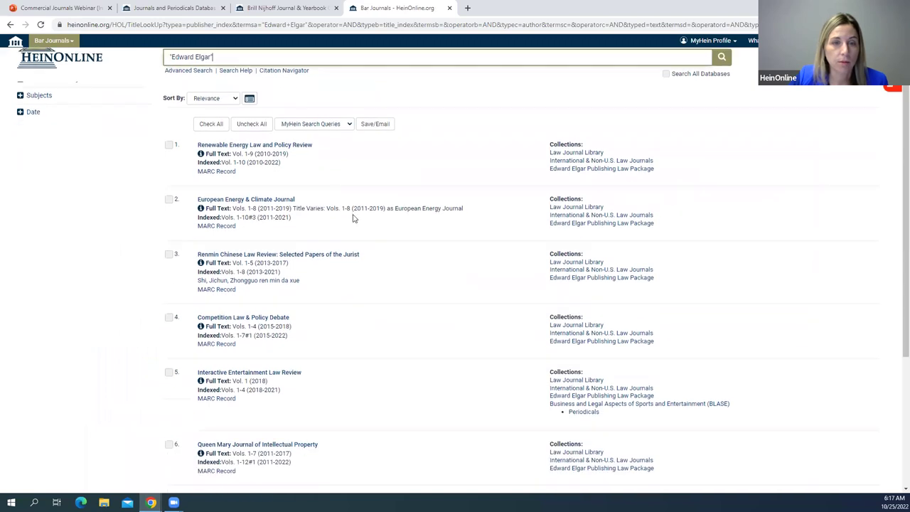
{"action": "scroll", "coordinate": [359, 235], "scroll_direction": "down", "scroll_amount": 4}
{"action": "scroll", "coordinate": [362, 239], "scroll_direction": "up", "scroll_amount": 5}
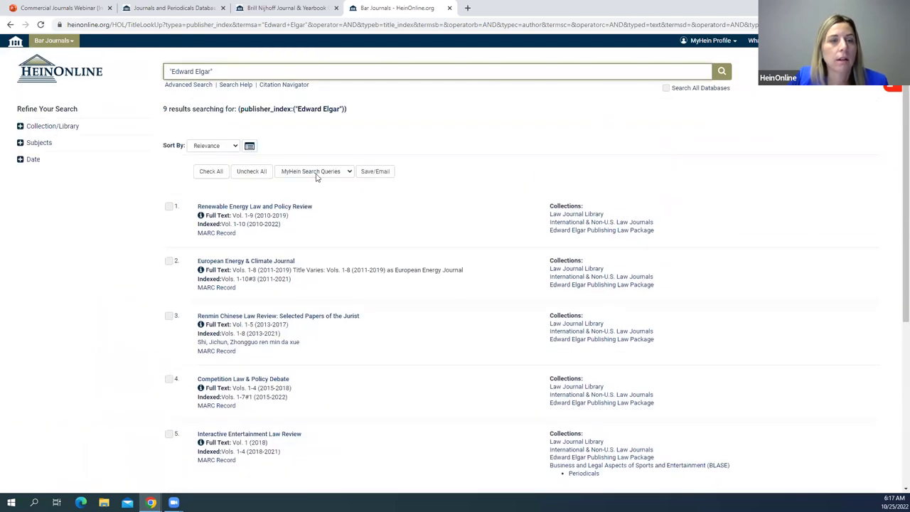
{"action": "left_click", "coordinate": [85, 78]}
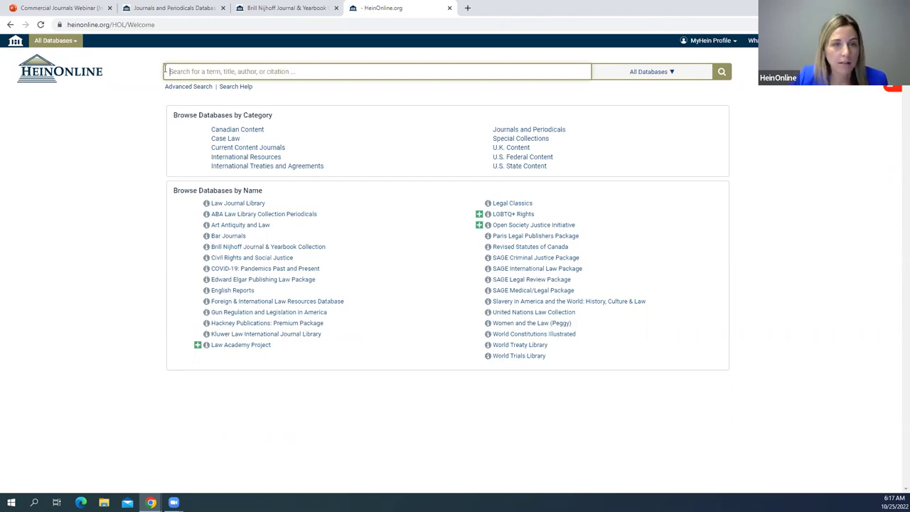
Look up citation 7 Global Governance 131, opening 'Securing the Accountability of International Organizations'
{"action": "type", "text": "7"}
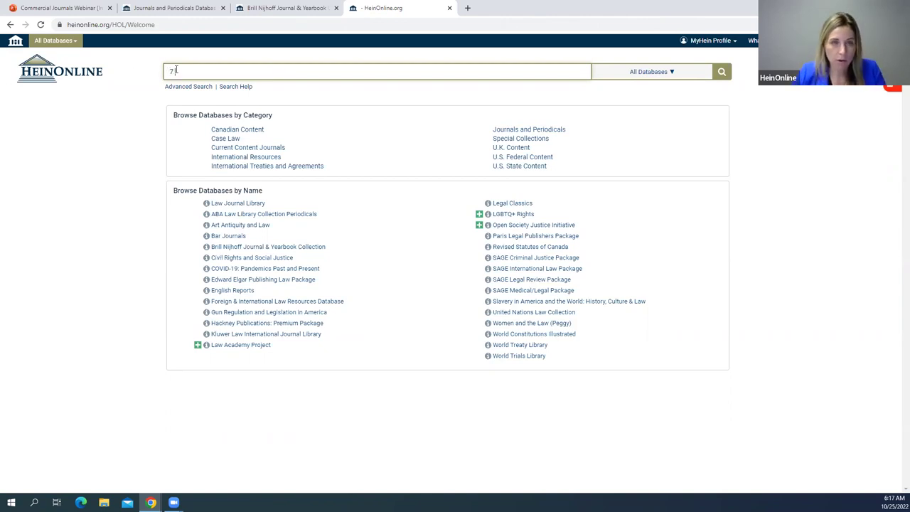
{"action": "type", "text": " Global "}
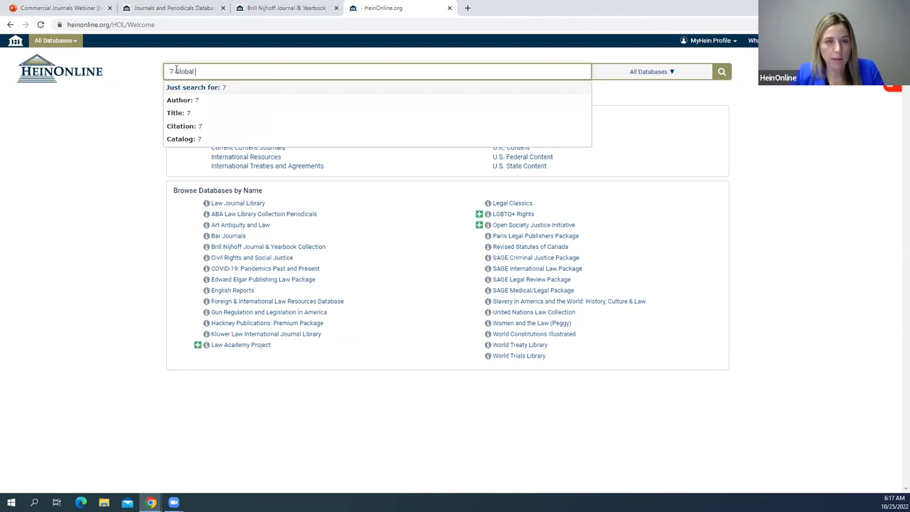
{"action": "type", "text": "Governance "}
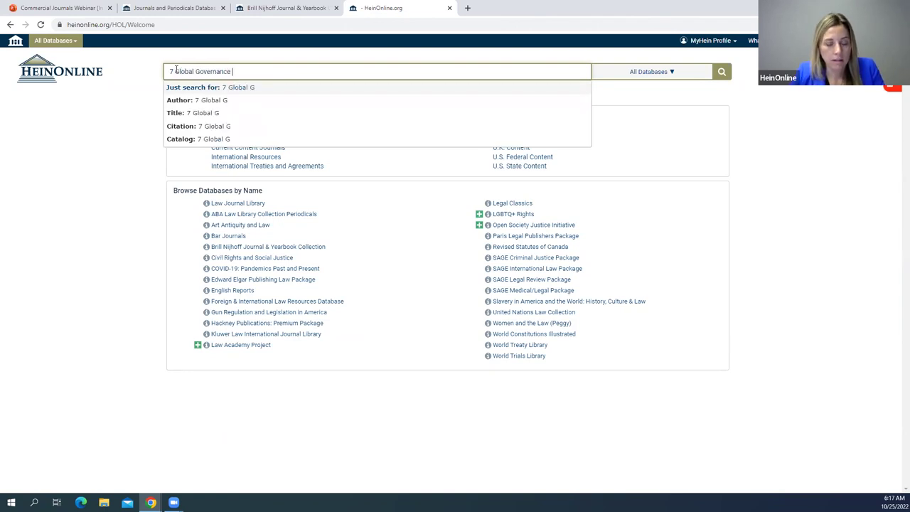
{"action": "type", "text": "131"}
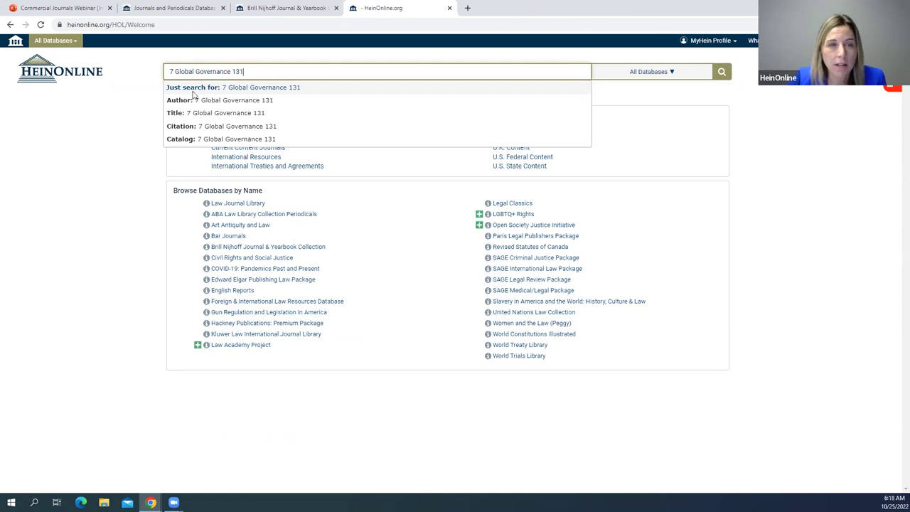
{"action": "left_click", "coordinate": [183, 128]}
{"action": "left_click", "coordinate": [722, 71]}
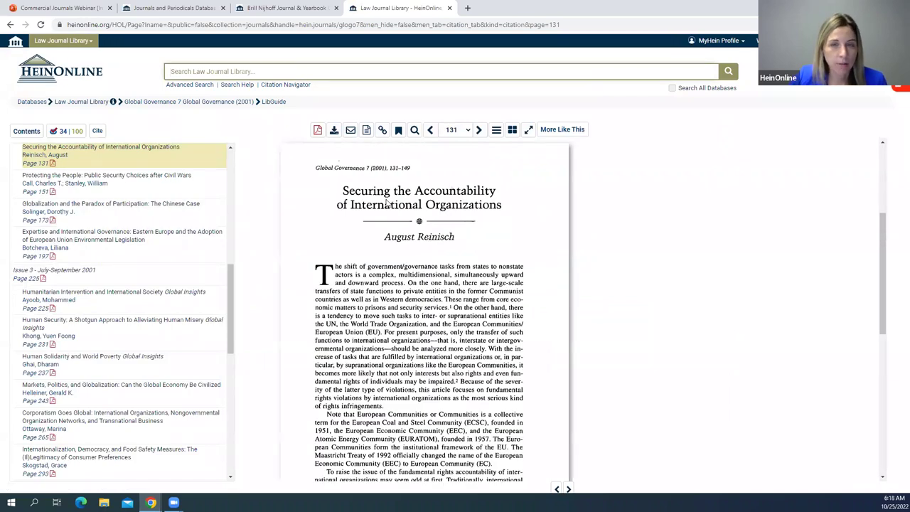
{"action": "left_click", "coordinate": [64, 77]}
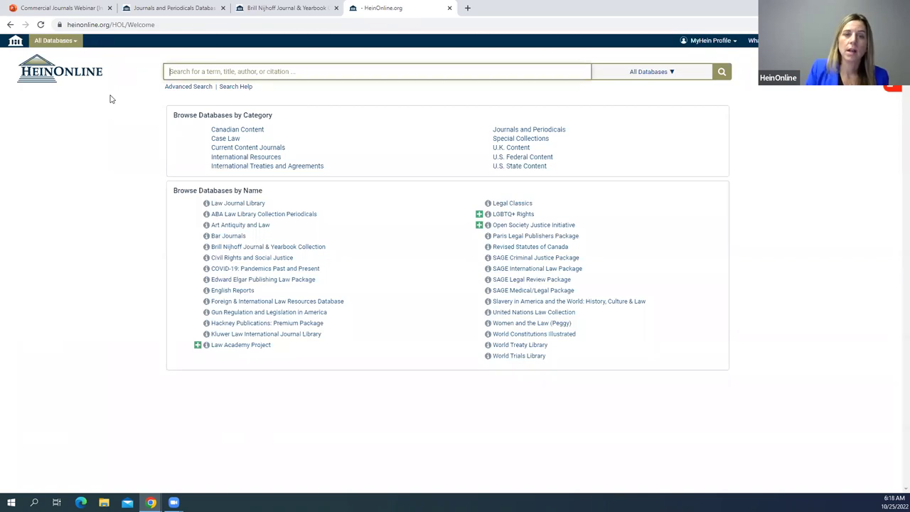
{"action": "left_click", "coordinate": [179, 88]}
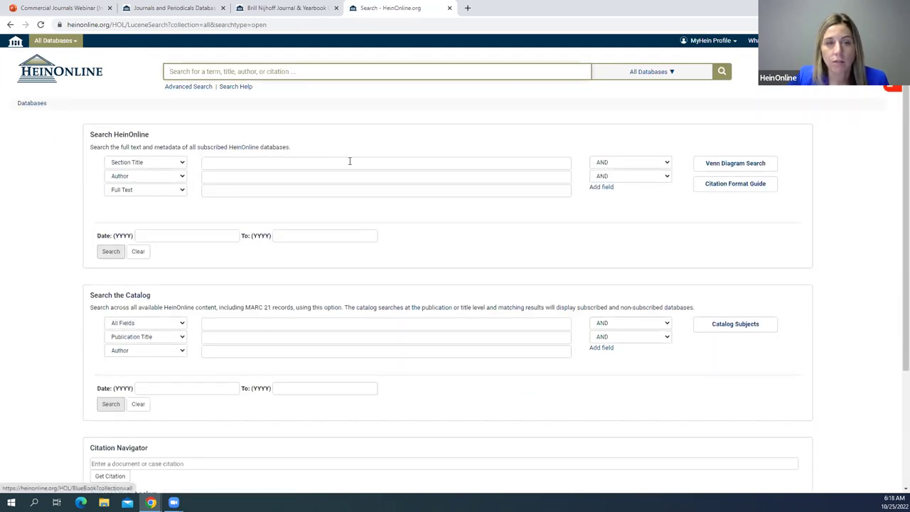
Open the Citation Format Guide and select ABA Journal to show its lookup fields
{"action": "left_click", "coordinate": [735, 185]}
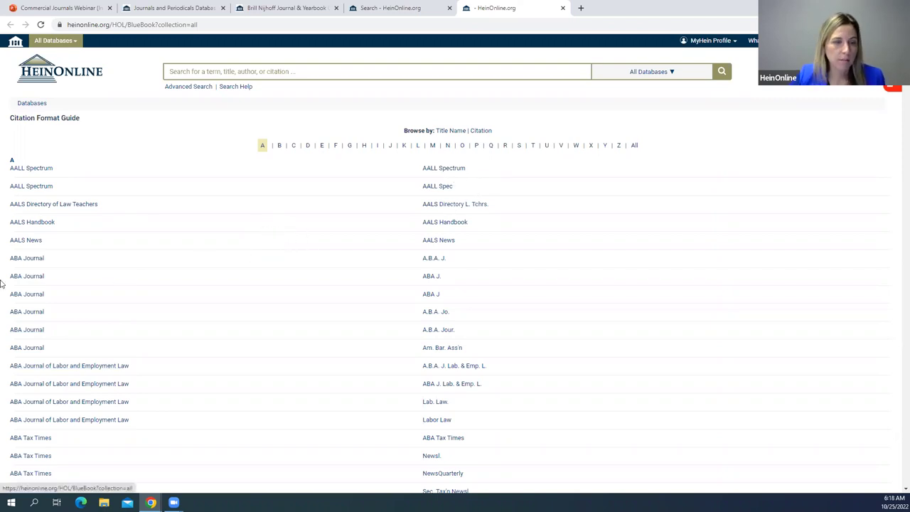
{"action": "left_click", "coordinate": [36, 259]}
Highlight ABA Journal's A.B.A. J. abbreviation, click into the Vol. field, then return home
{"action": "left_click_drag", "start_coordinate": [289, 284], "coordinate": [240, 285]}
{"action": "left_click", "coordinate": [110, 280]}
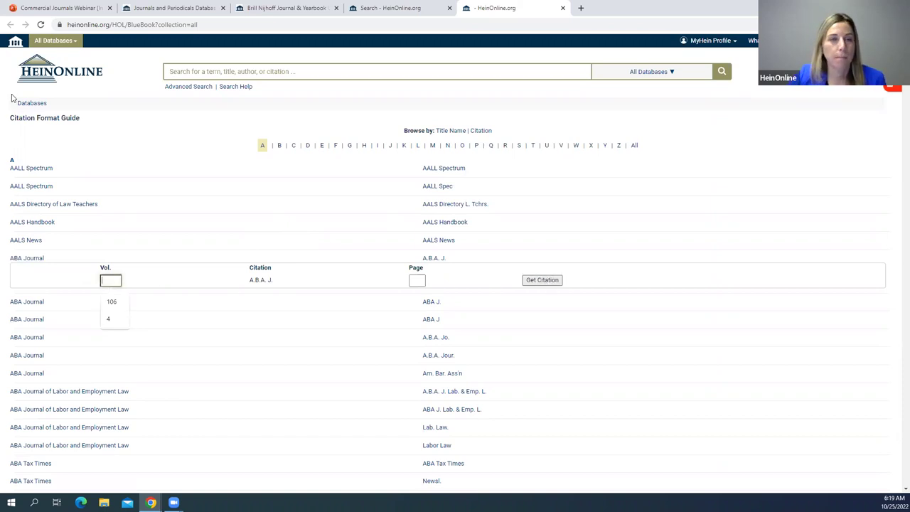
{"action": "left_click", "coordinate": [50, 76]}
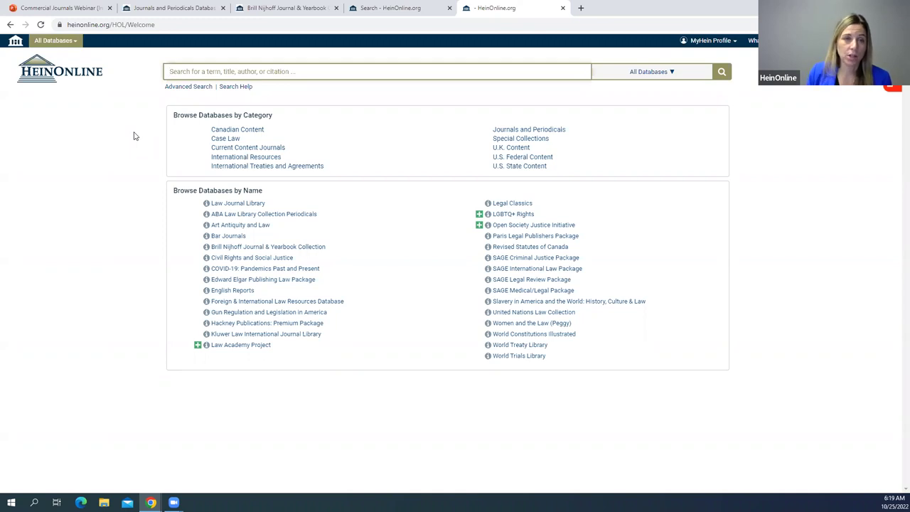
{"action": "left_click", "coordinate": [237, 86]}
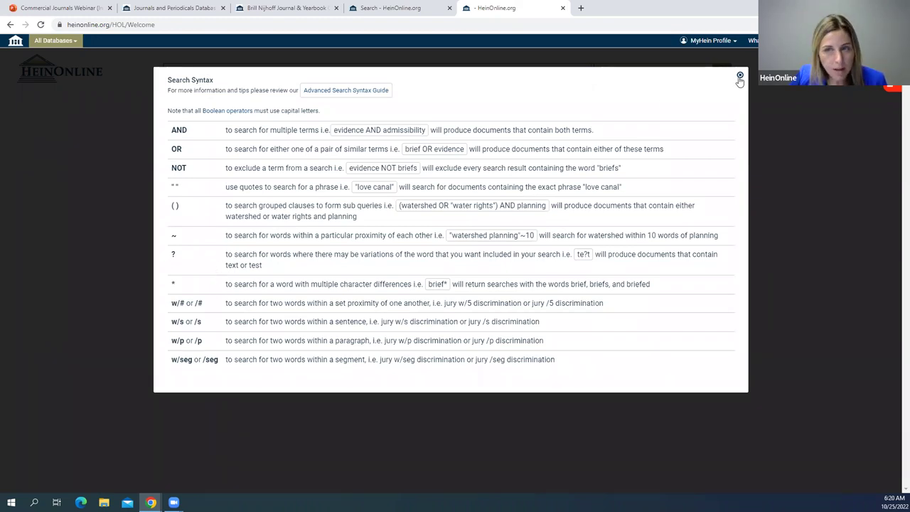
Enter the query "climate change" AND "greenhouse gas" AND emi* in the search box without running it
{"action": "left_click", "coordinate": [740, 76]}
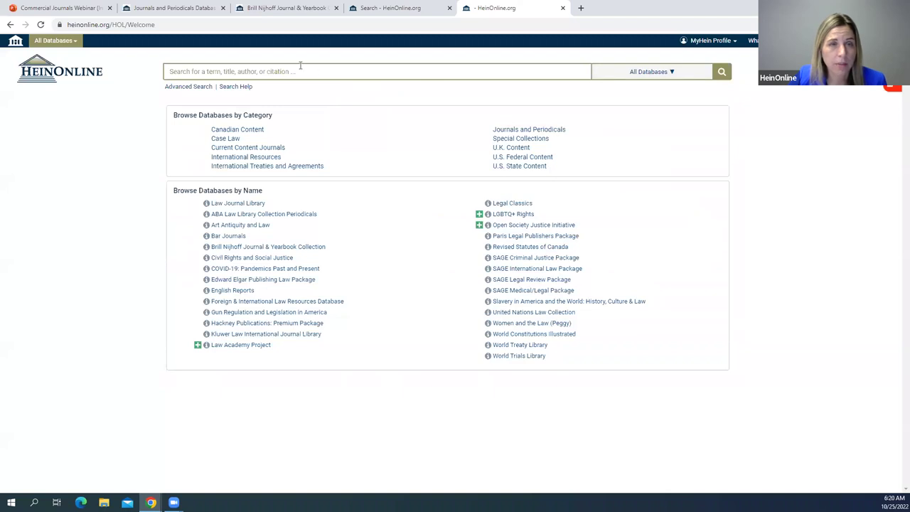
{"action": "left_click", "coordinate": [237, 70]}
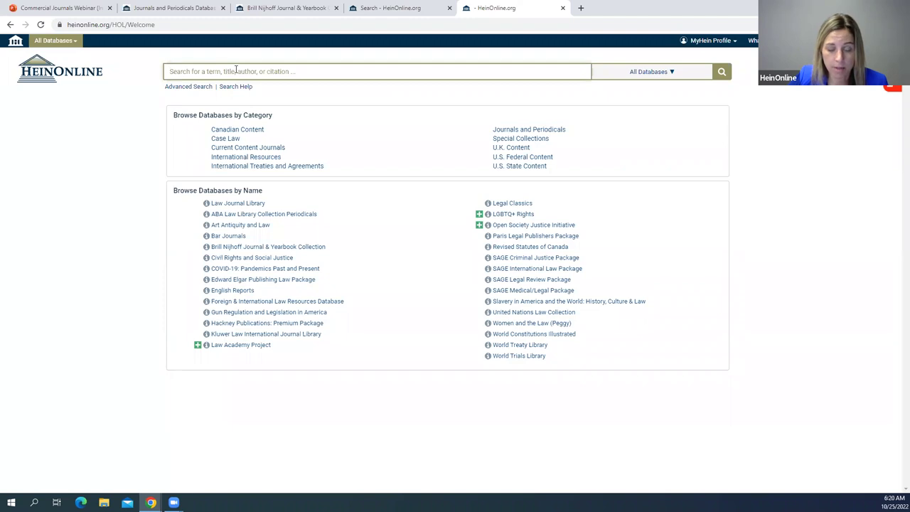
{"action": "left_click", "coordinate": [236, 71]}
{"action": "type", "text": "\"climate change\" AND"}
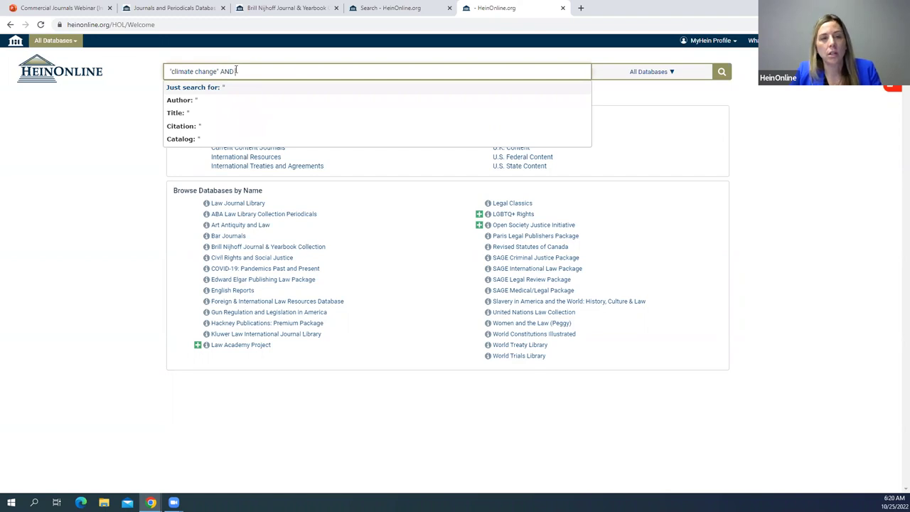
{"action": "type", "text": " \"g"}
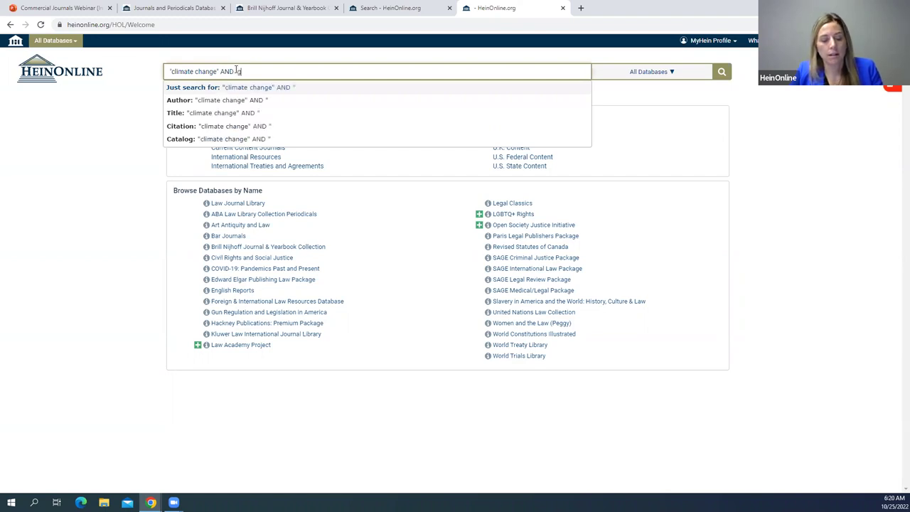
{"action": "type", "text": "reenhouse gas\" AN"}
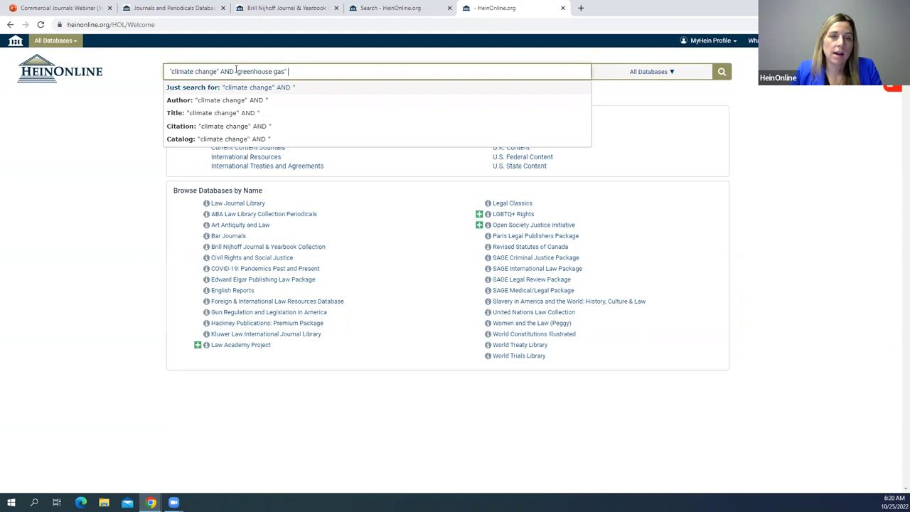
{"action": "type", "text": "D "}
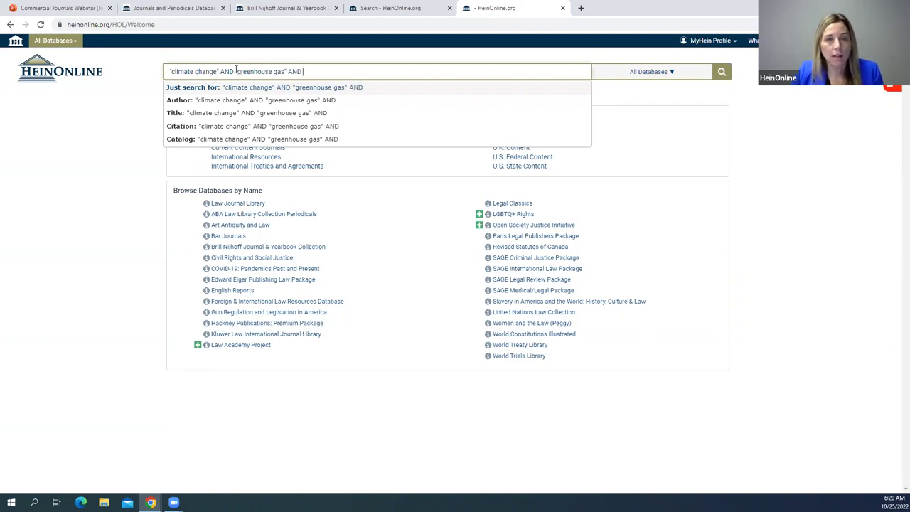
{"action": "type", "text": "emi"}
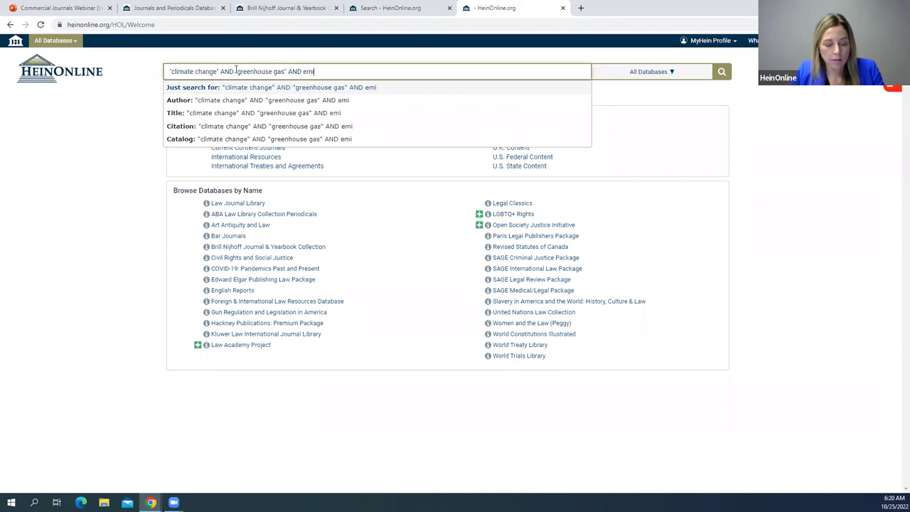
{"action": "type", "text": "*"}
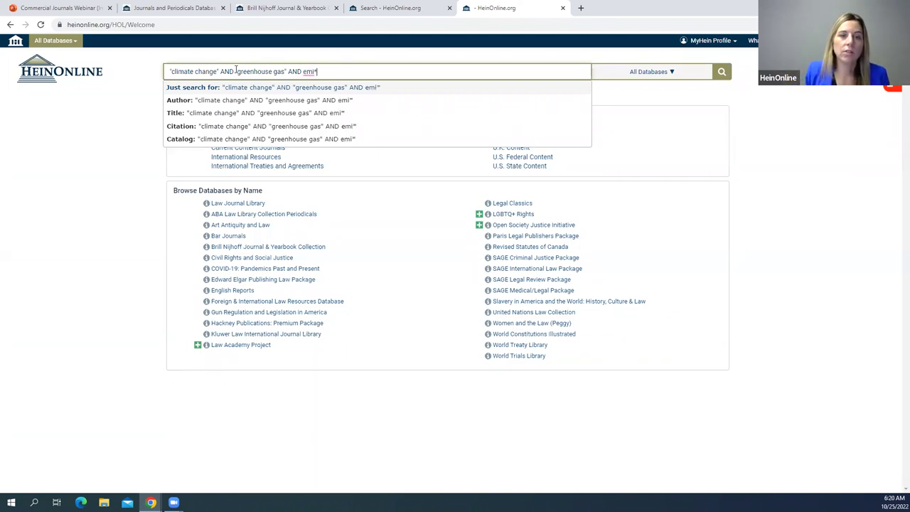
{"action": "left_click", "coordinate": [281, 57]}
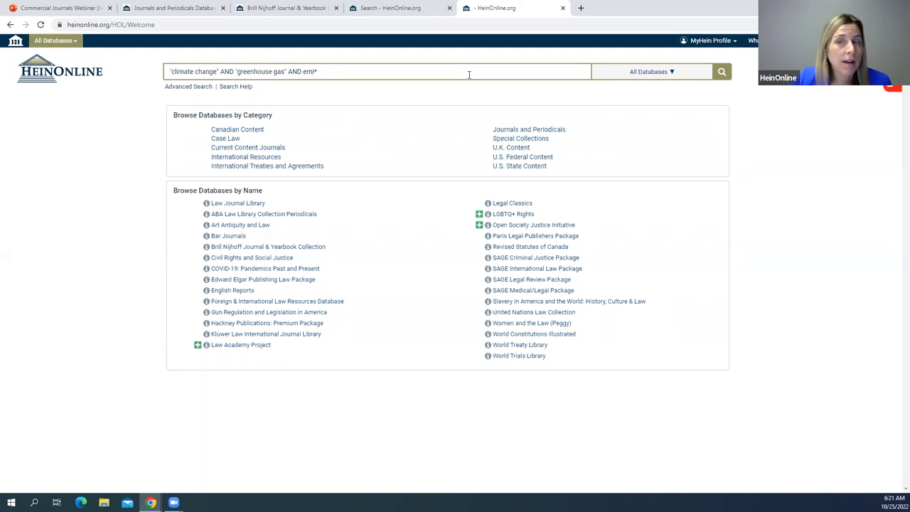
Run the Boolean search across all Journals and Periodicals databases
{"action": "left_click", "coordinate": [646, 74]}
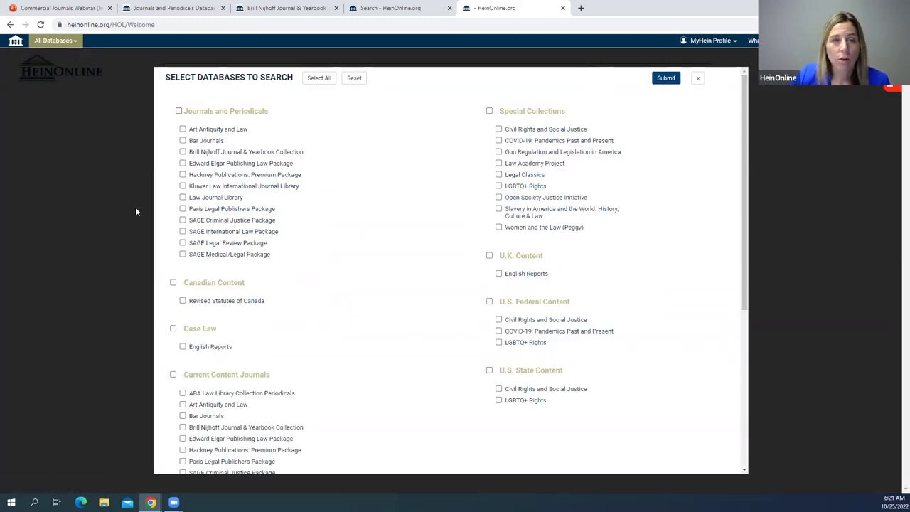
{"action": "left_click", "coordinate": [178, 111]}
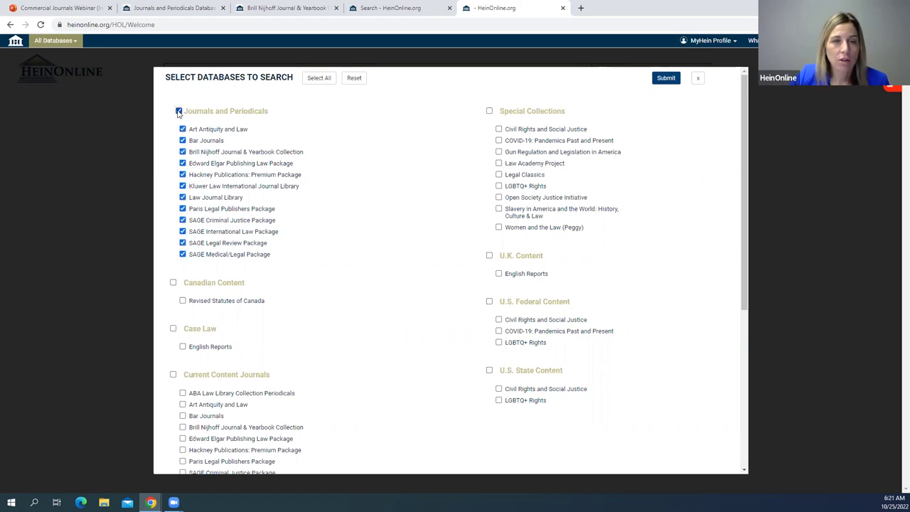
{"action": "left_click", "coordinate": [667, 79]}
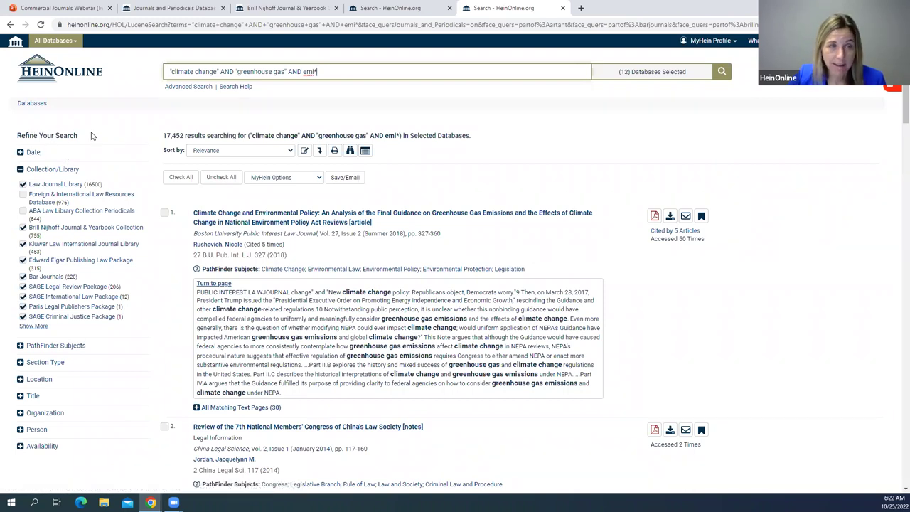
{"action": "scroll", "coordinate": [45, 146], "scroll_direction": "down", "scroll_amount": 1}
{"action": "scroll", "coordinate": [45, 128], "scroll_direction": "up", "scroll_amount": 1}
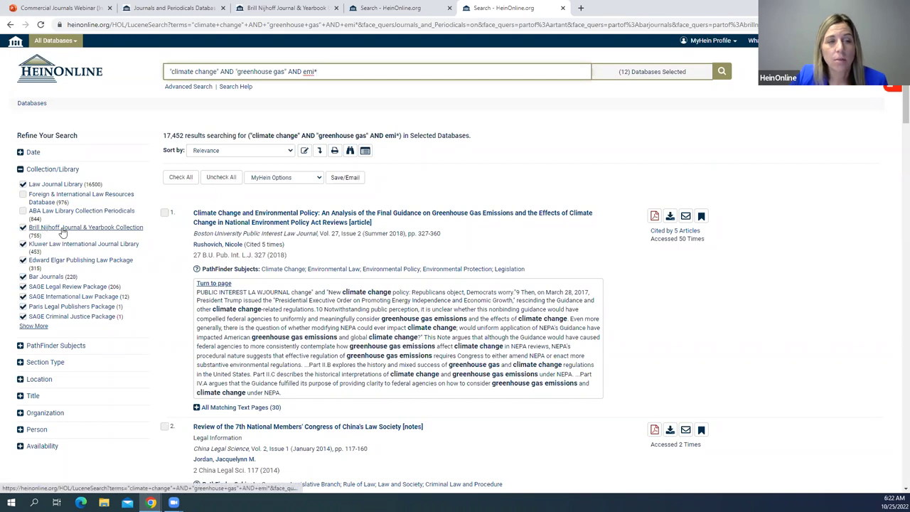
{"action": "scroll", "coordinate": [61, 230], "scroll_direction": "down", "scroll_amount": 1}
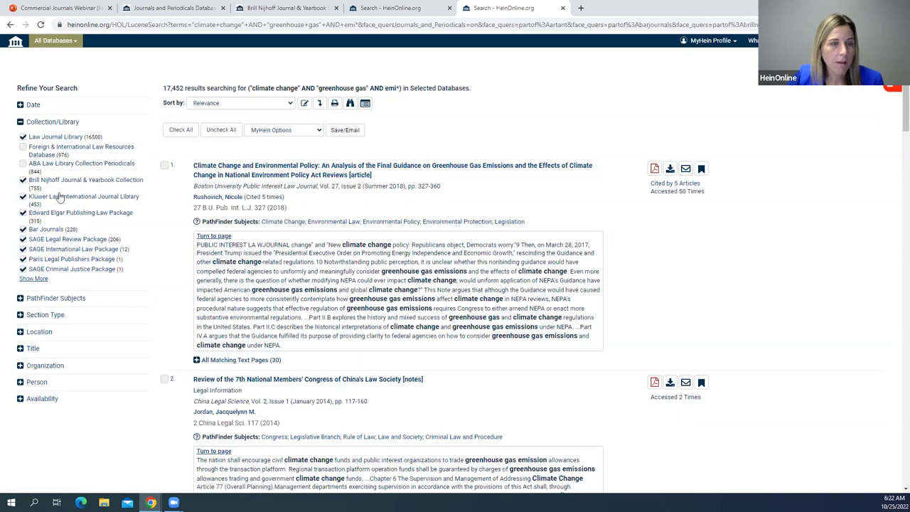
Expand the PathFinder Subjects, Location (with more locations), Organization and Person refinements
{"action": "left_click", "coordinate": [68, 299]}
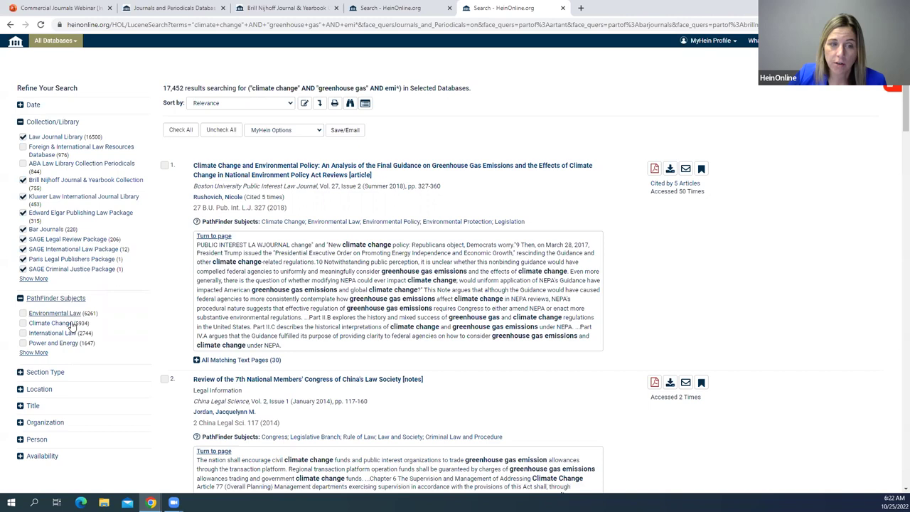
{"action": "scroll", "coordinate": [70, 330], "scroll_direction": "down", "scroll_amount": 1}
{"action": "scroll", "coordinate": [70, 329], "scroll_direction": "down", "scroll_amount": 2}
{"action": "left_click", "coordinate": [44, 296]}
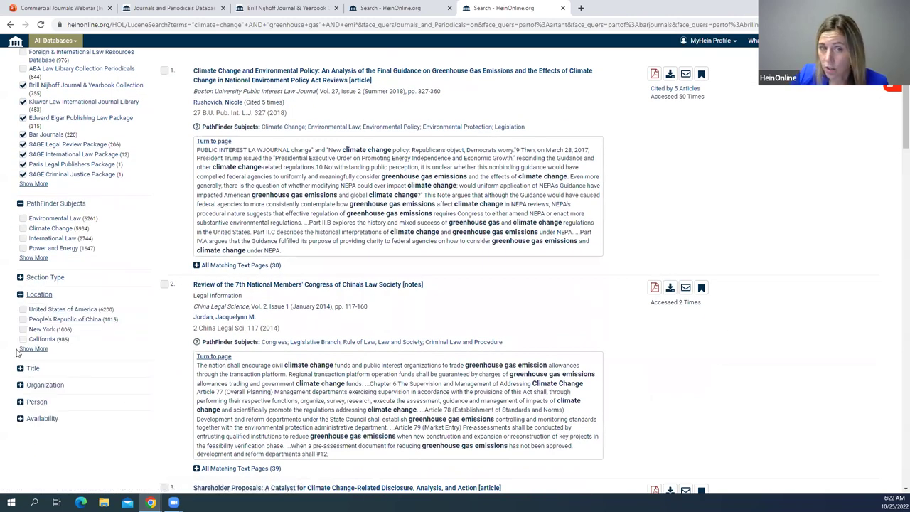
{"action": "left_click", "coordinate": [32, 348]}
{"action": "scroll", "coordinate": [7, 342], "scroll_direction": "down", "scroll_amount": 3}
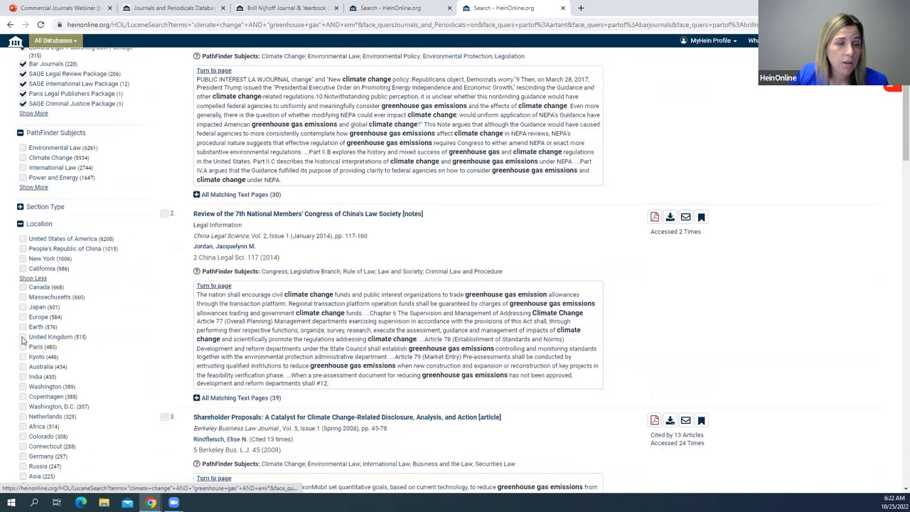
{"action": "scroll", "coordinate": [3, 337], "scroll_direction": "down", "scroll_amount": 2}
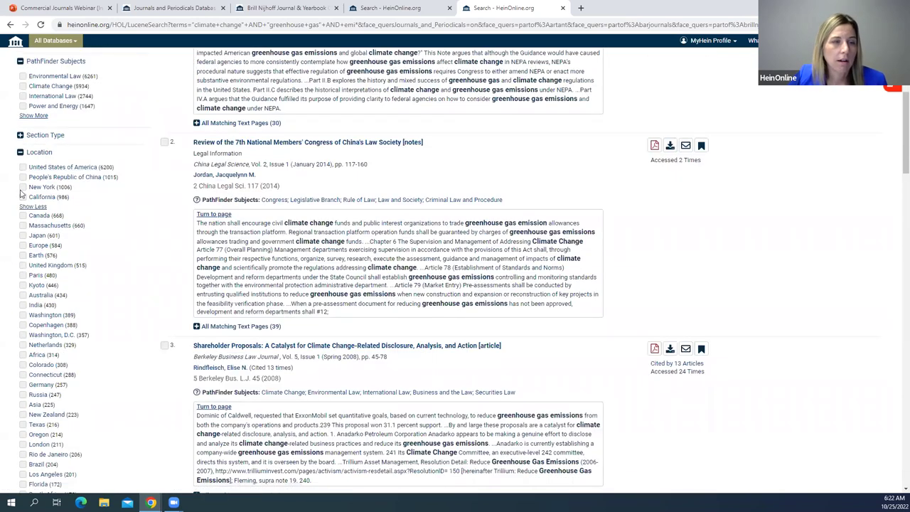
{"action": "left_click", "coordinate": [29, 154]}
{"action": "scroll", "coordinate": [32, 163], "scroll_direction": "up", "scroll_amount": 3}
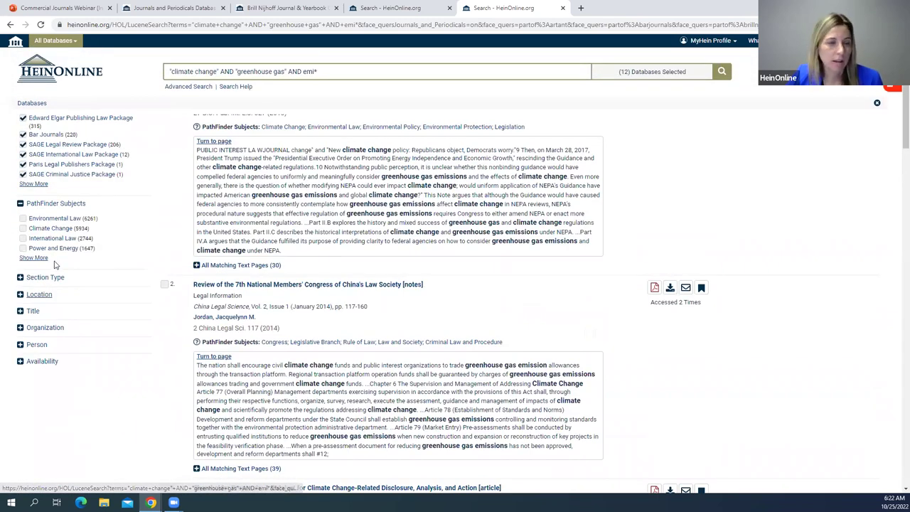
{"action": "left_click", "coordinate": [47, 328]}
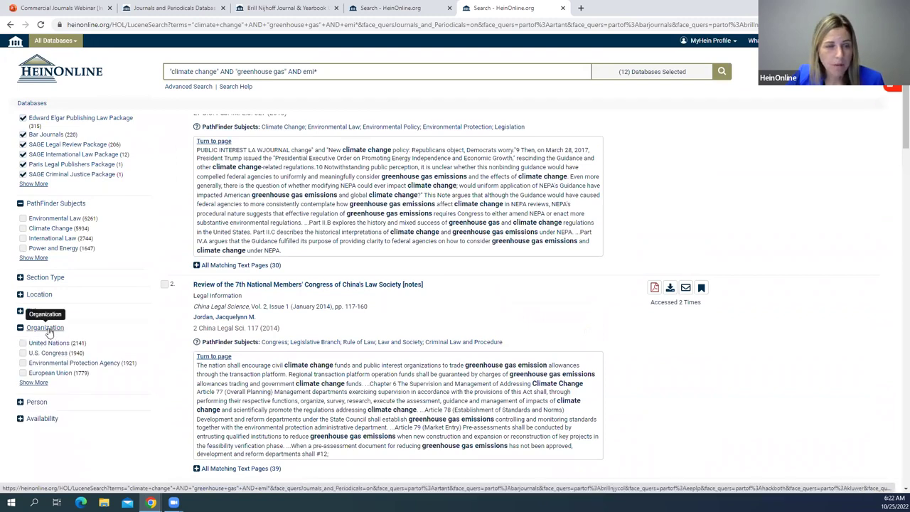
{"action": "left_click", "coordinate": [36, 403]}
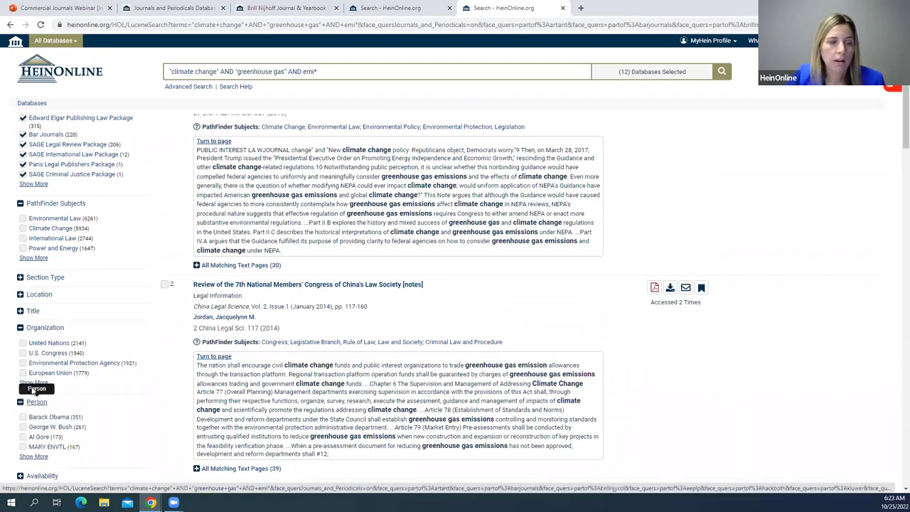
{"action": "left_click", "coordinate": [36, 401]}
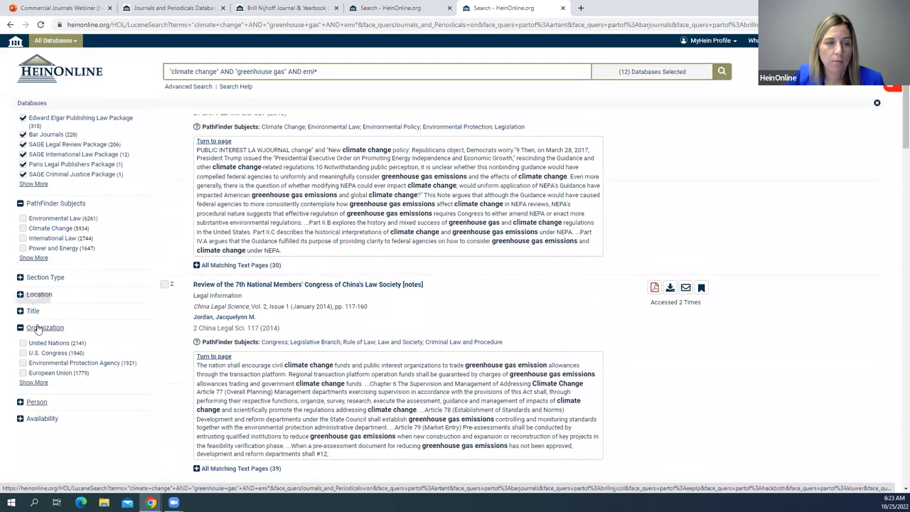
{"action": "scroll", "coordinate": [106, 295], "scroll_direction": "up", "scroll_amount": 3}
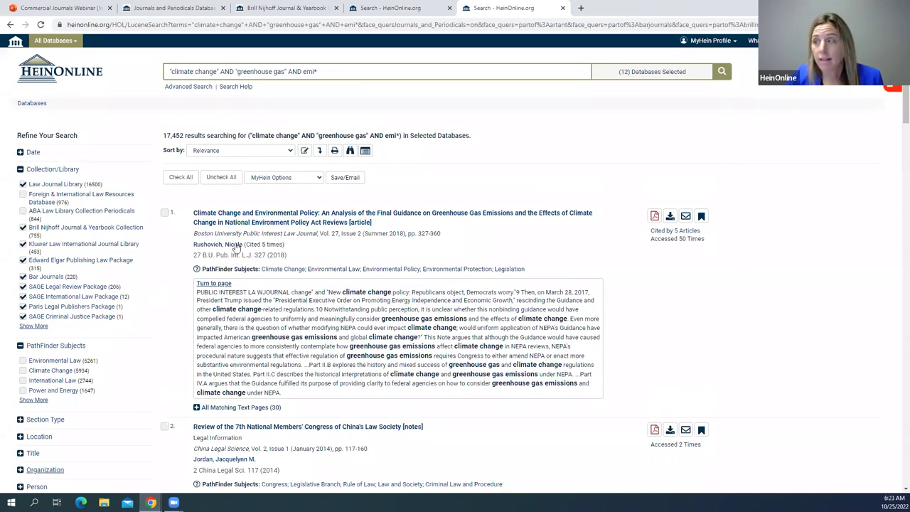
{"action": "left_click", "coordinate": [321, 152]}
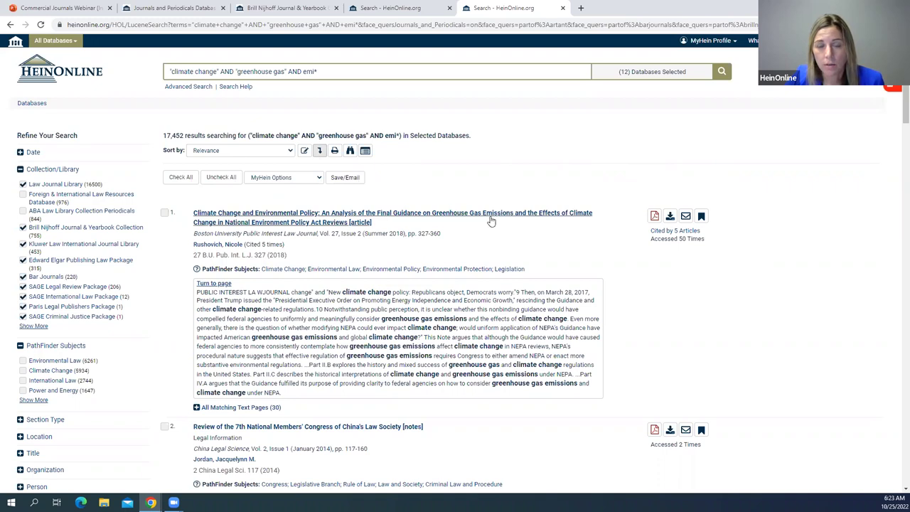
{"action": "scroll", "coordinate": [410, 211], "scroll_direction": "down", "scroll_amount": 1}
{"action": "scroll", "coordinate": [555, 213], "scroll_direction": "up", "scroll_amount": 1}
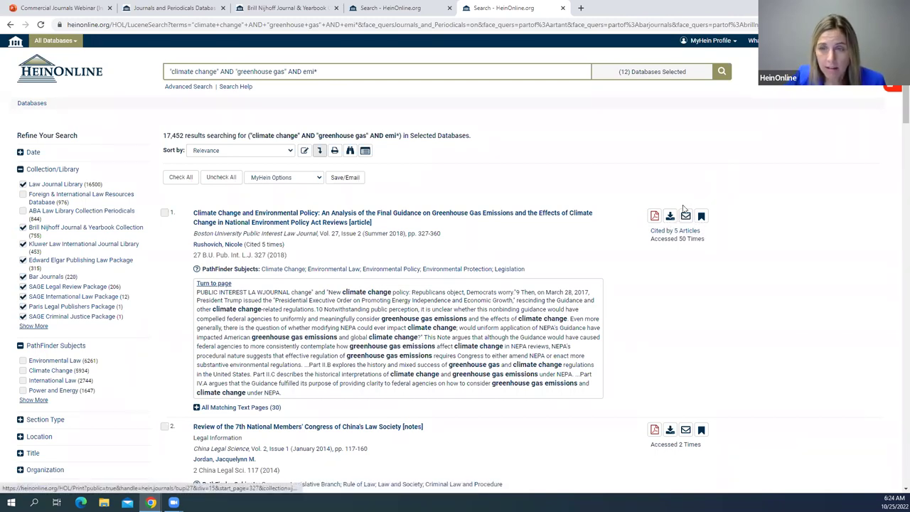
{"action": "left_click", "coordinate": [686, 217]}
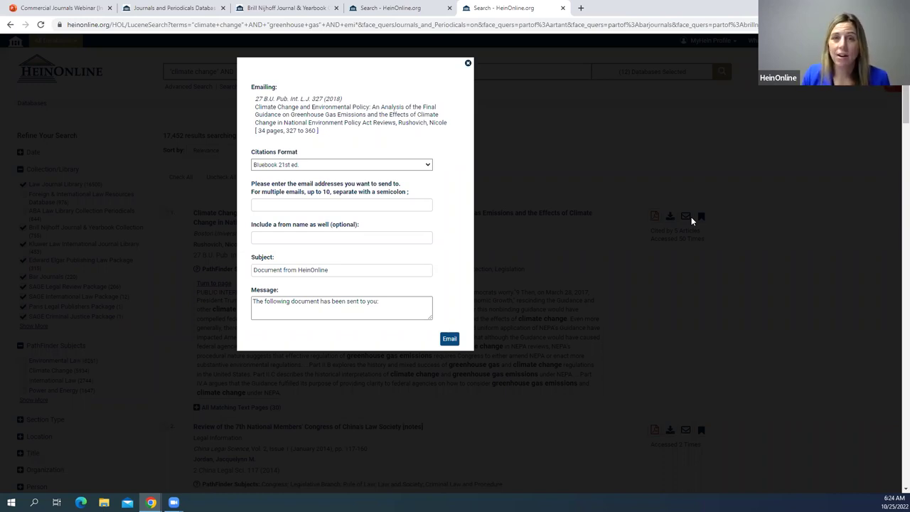
{"action": "left_click", "coordinate": [382, 302]}
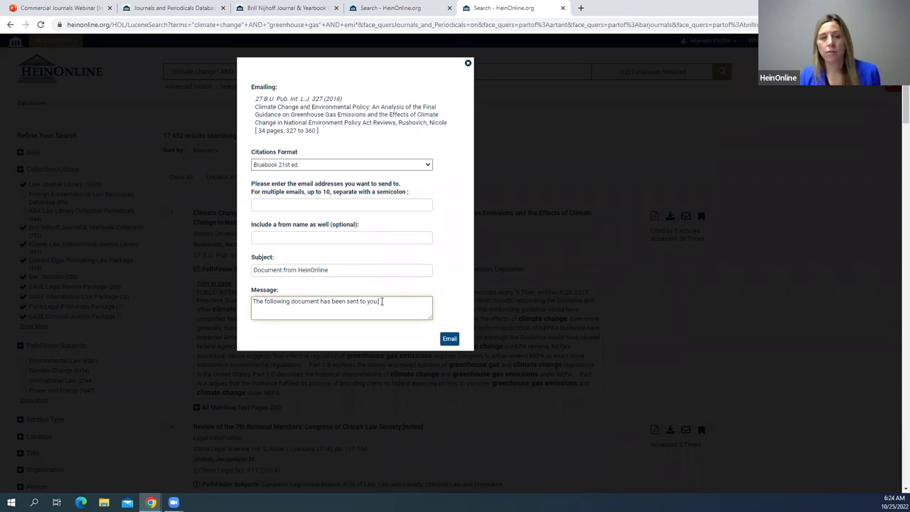
{"action": "left_click", "coordinate": [468, 64]}
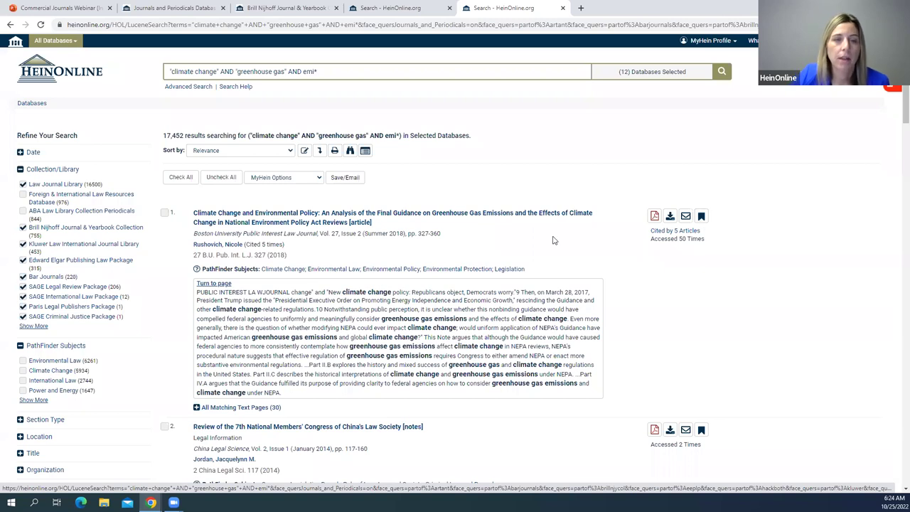
{"action": "left_click", "coordinate": [215, 152]}
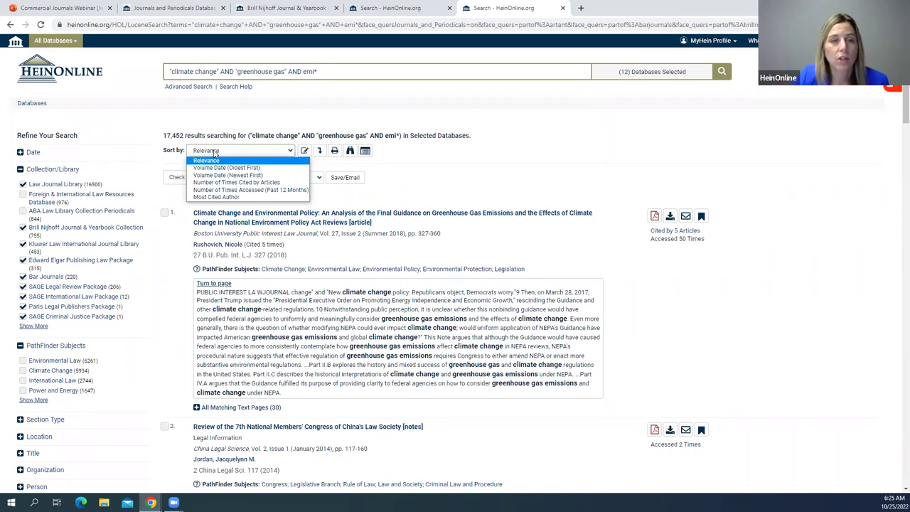
Sort the results by Most Cited Author, then open the top result's author profile
{"action": "left_click", "coordinate": [244, 190]}
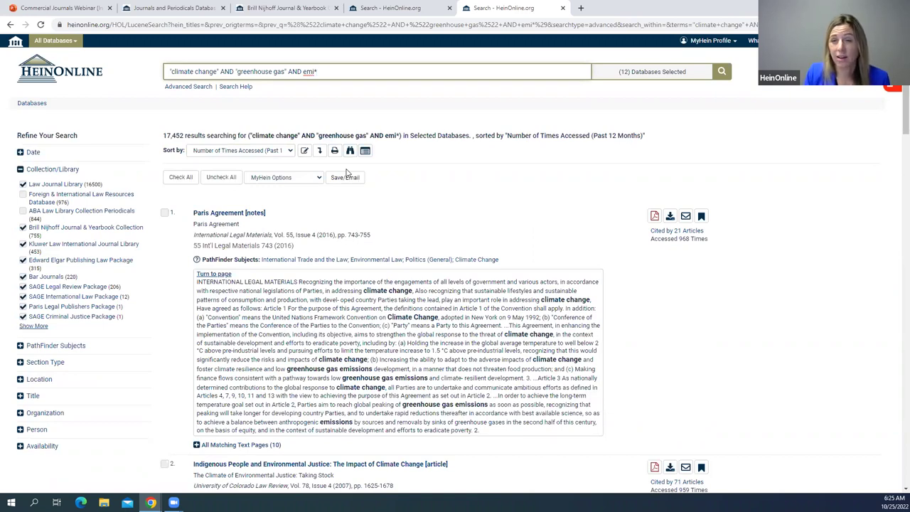
{"action": "left_click", "coordinate": [250, 152]}
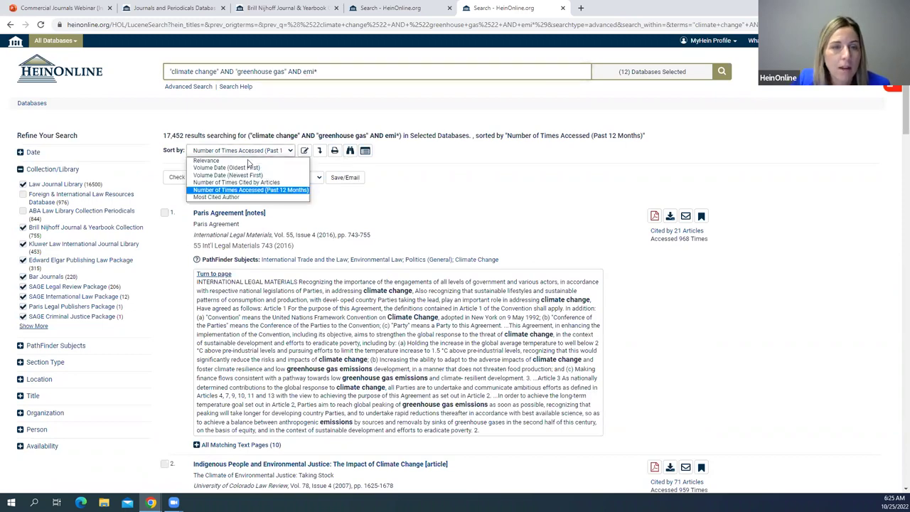
{"action": "left_click", "coordinate": [225, 198]}
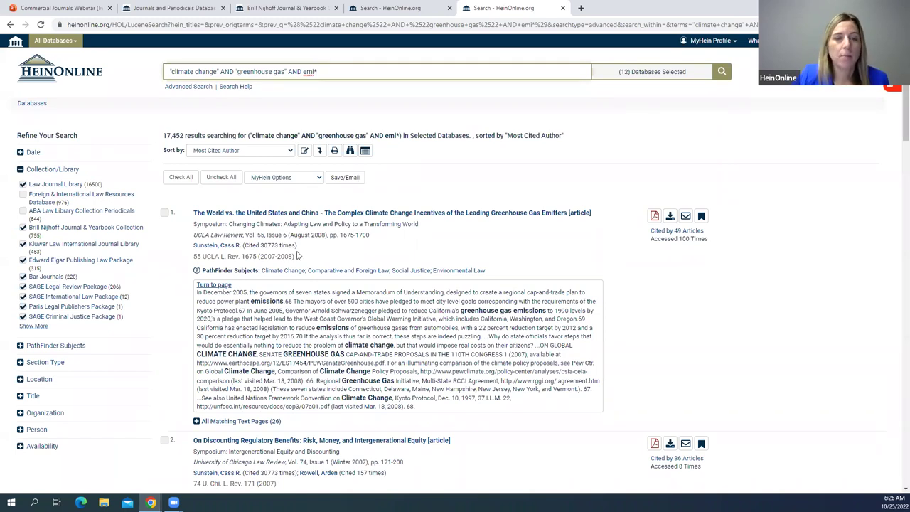
{"action": "left_click", "coordinate": [225, 249]}
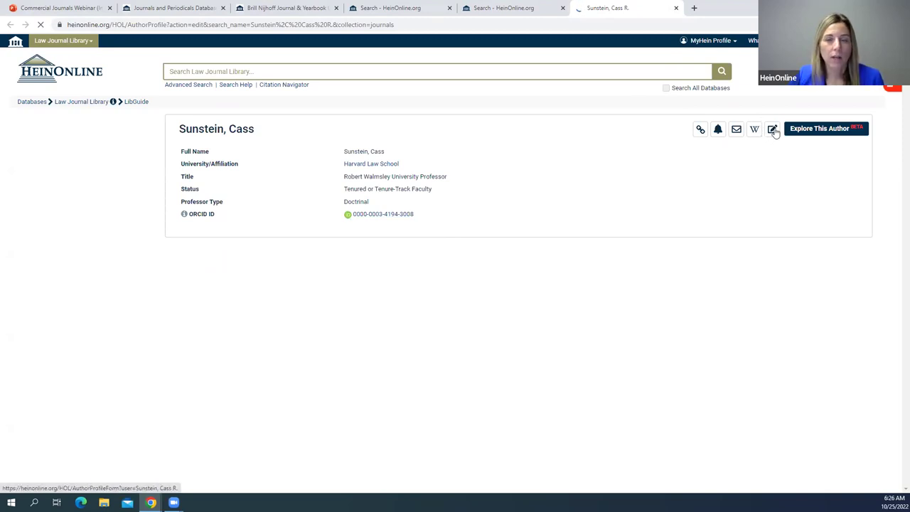
Show the author profile's email alert setup options via the bell icon
{"action": "left_click", "coordinate": [718, 131]}
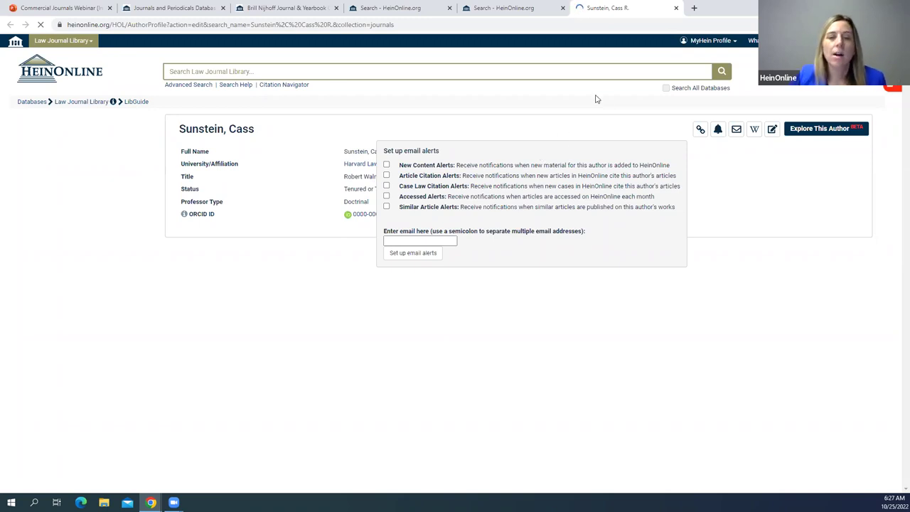
Open the profile link in a new tab, then return and review the citation metrics
{"action": "left_click", "coordinate": [427, 237]}
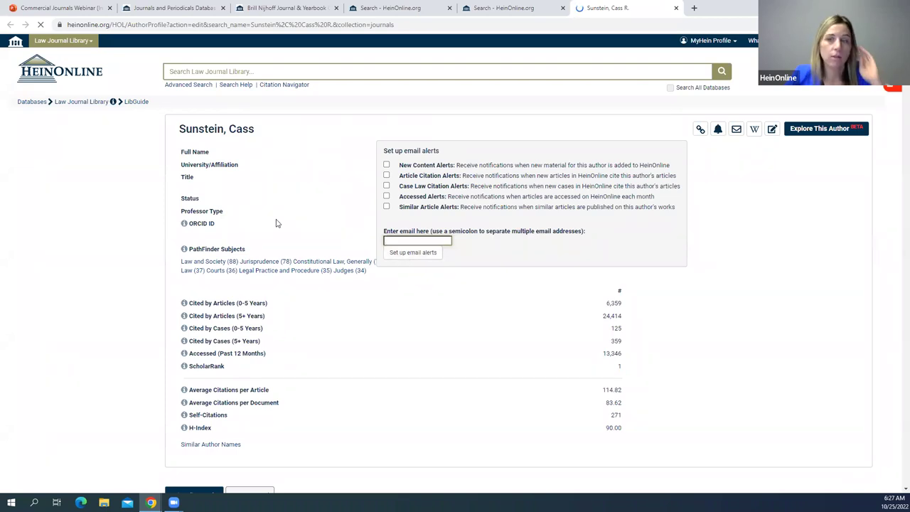
{"action": "left_click", "coordinate": [699, 131]}
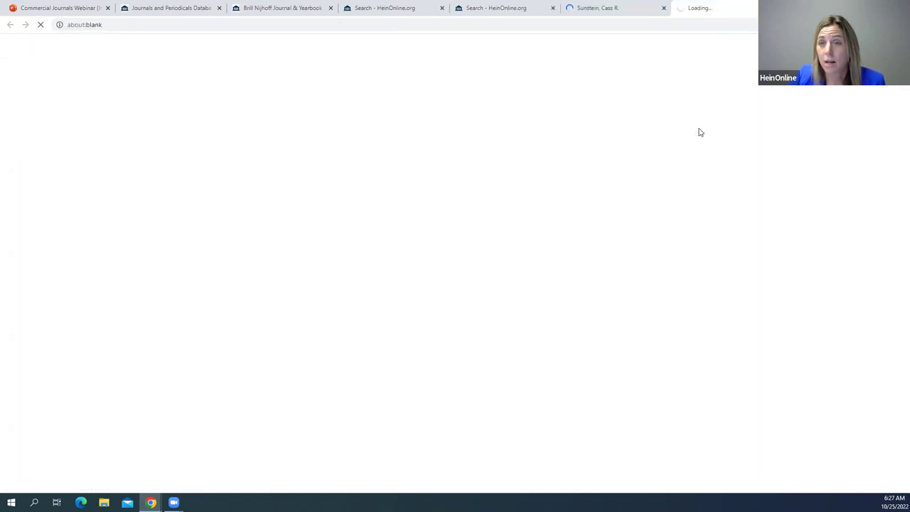
{"action": "left_click", "coordinate": [598, 6]}
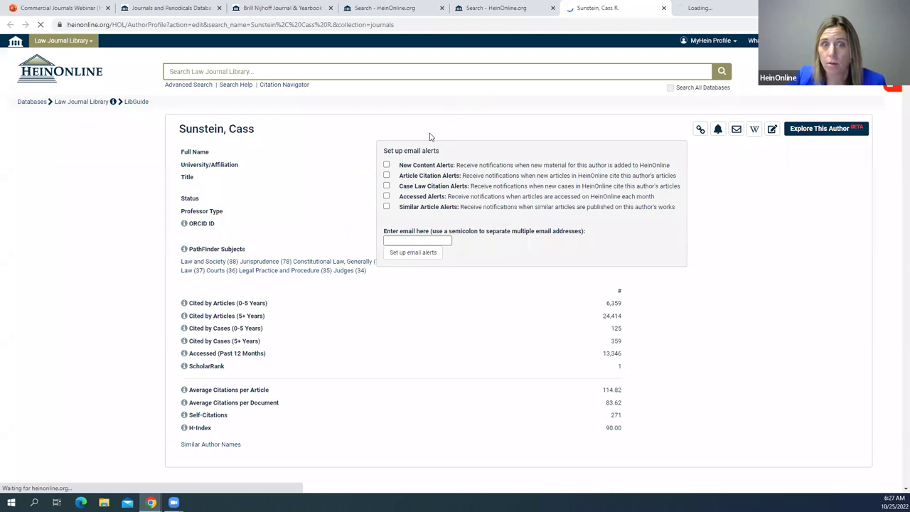
{"action": "scroll", "coordinate": [143, 233], "scroll_direction": "down", "scroll_amount": 2}
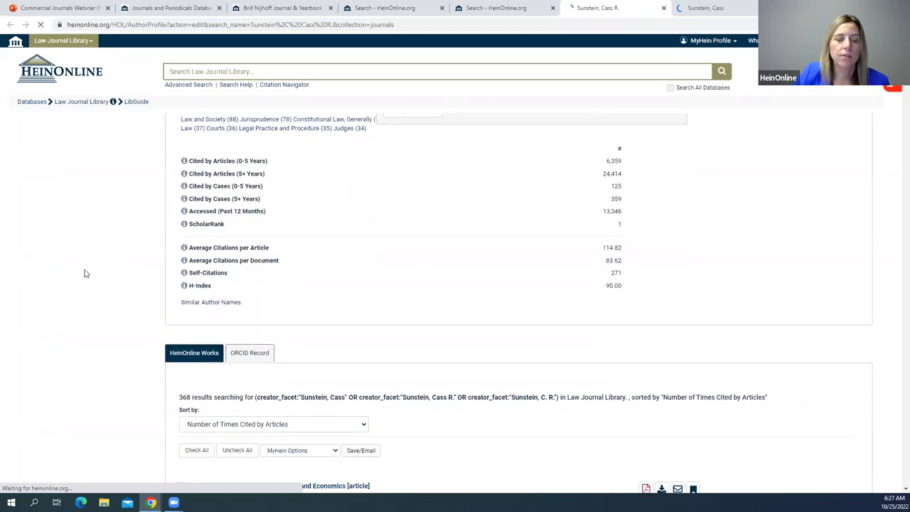
{"action": "scroll", "coordinate": [147, 243], "scroll_direction": "up", "scroll_amount": 1}
{"action": "scroll", "coordinate": [142, 248], "scroll_direction": "down", "scroll_amount": 3}
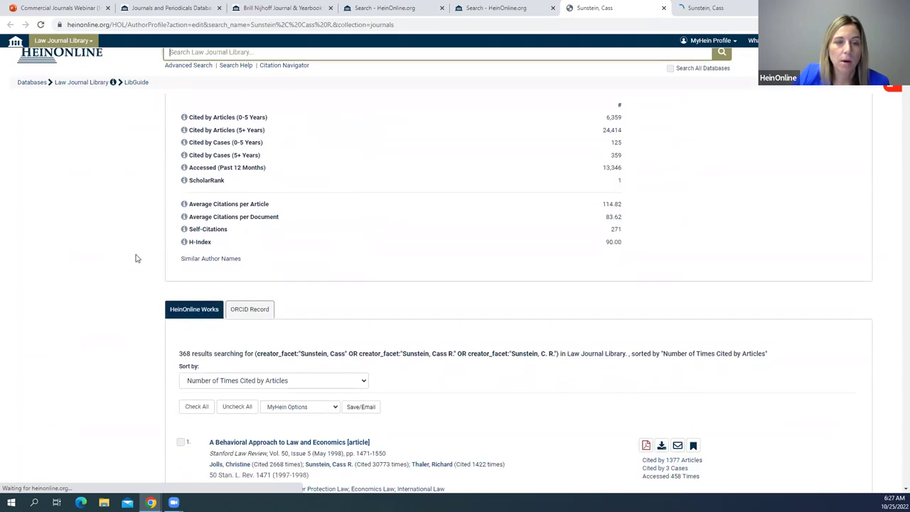
{"action": "scroll", "coordinate": [136, 258], "scroll_direction": "down", "scroll_amount": 1}
{"action": "scroll", "coordinate": [135, 256], "scroll_direction": "up", "scroll_amount": 3}
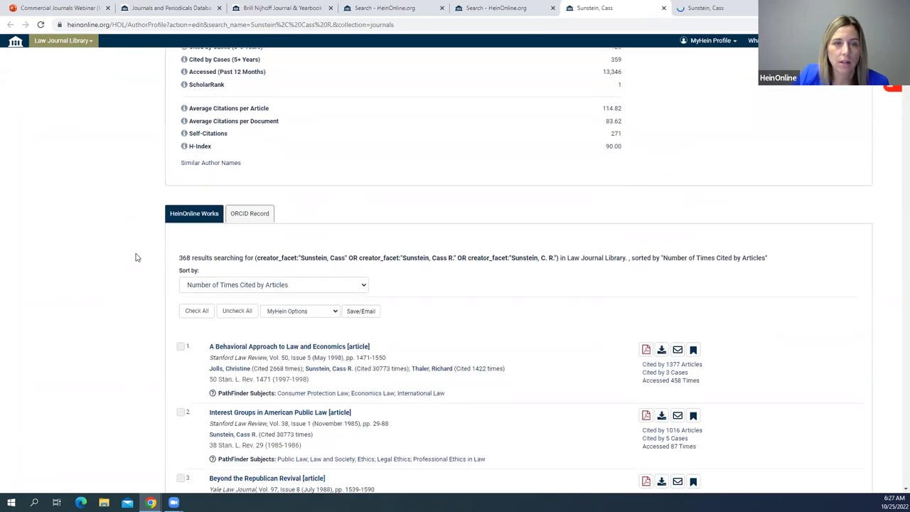
{"action": "scroll", "coordinate": [136, 250], "scroll_direction": "up", "scroll_amount": 2}
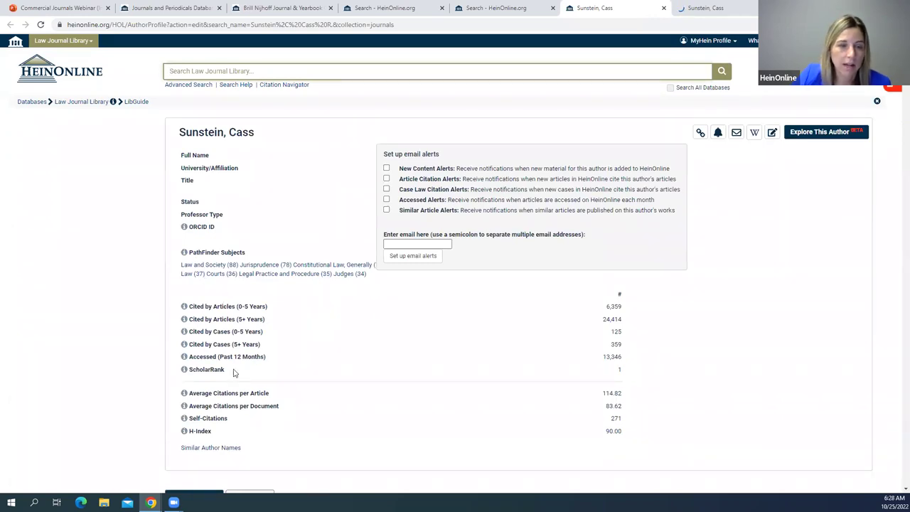
{"action": "scroll", "coordinate": [228, 371], "scroll_direction": "down", "scroll_amount": 1}
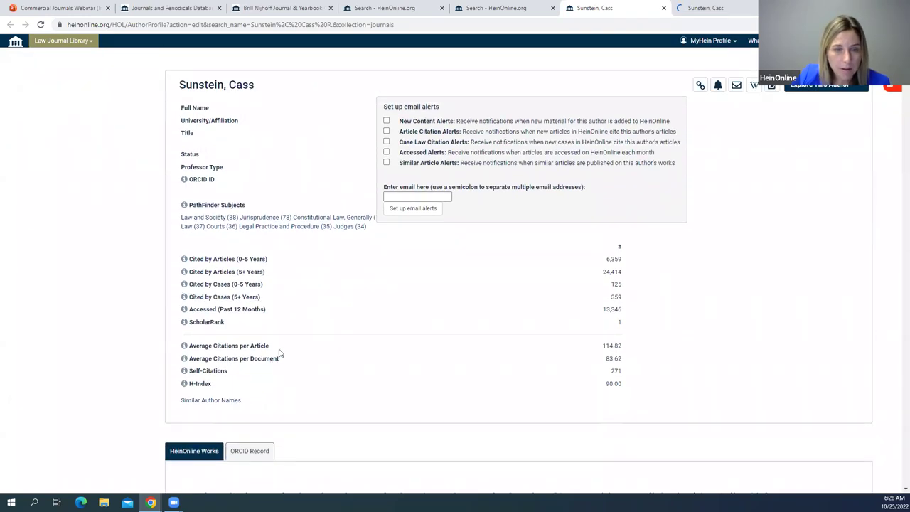
{"action": "scroll", "coordinate": [226, 352], "scroll_direction": "up", "scroll_amount": 1}
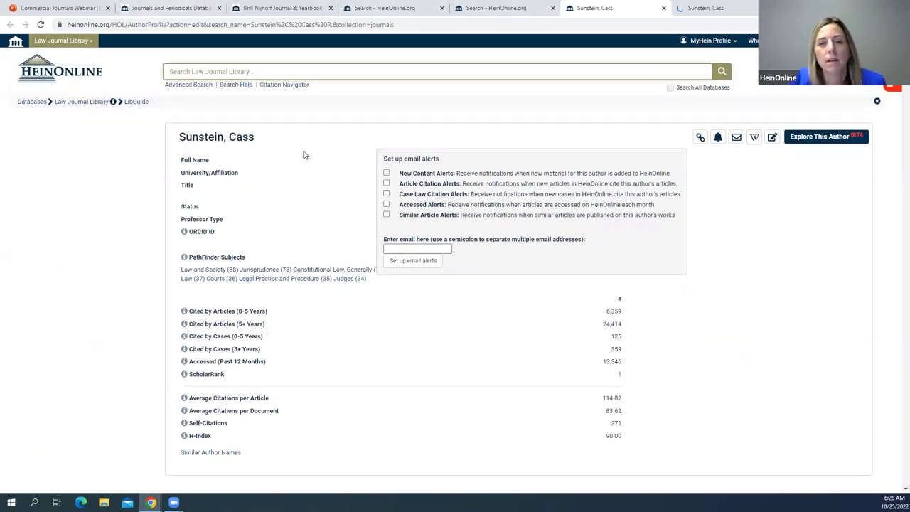
Switch back to the climate change search results tab and return to the HeinOnline home page
{"action": "left_click", "coordinate": [537, 7]}
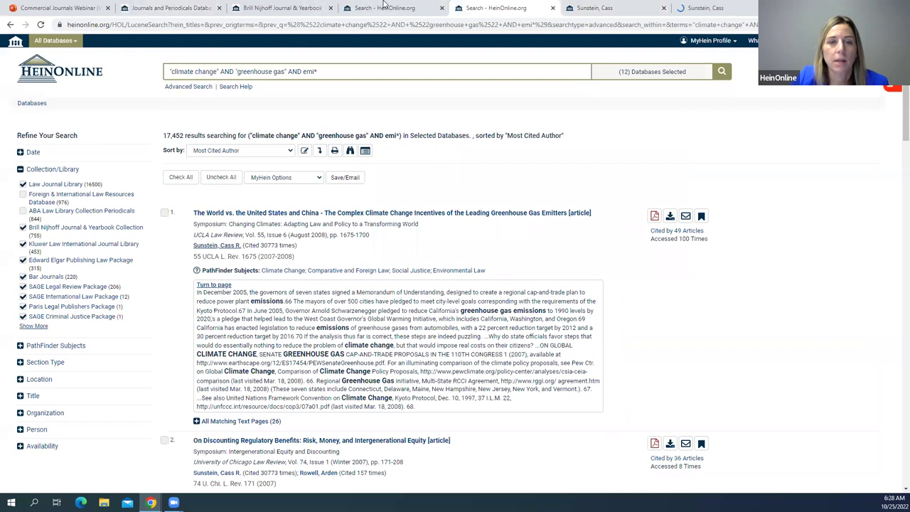
{"action": "scroll", "coordinate": [156, 115], "scroll_direction": "down", "scroll_amount": 1}
{"action": "scroll", "coordinate": [157, 115], "scroll_direction": "up", "scroll_amount": 1}
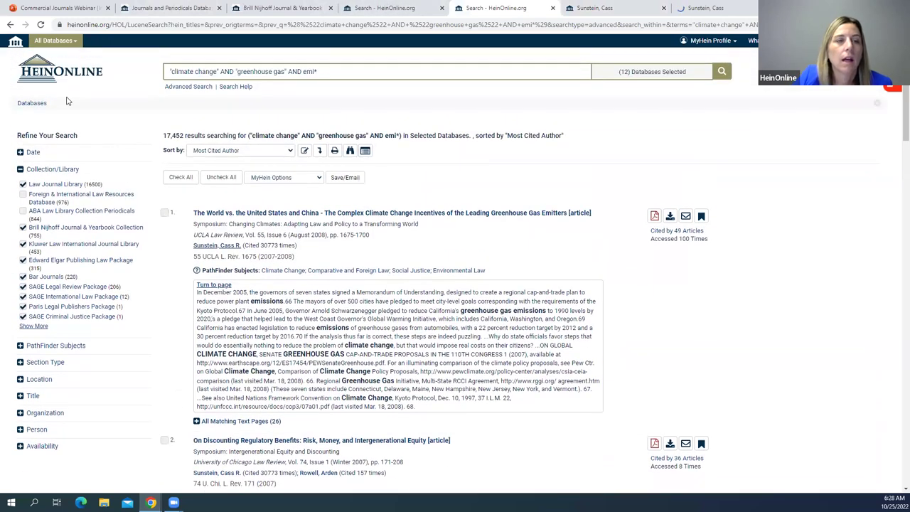
{"action": "left_click", "coordinate": [78, 80]}
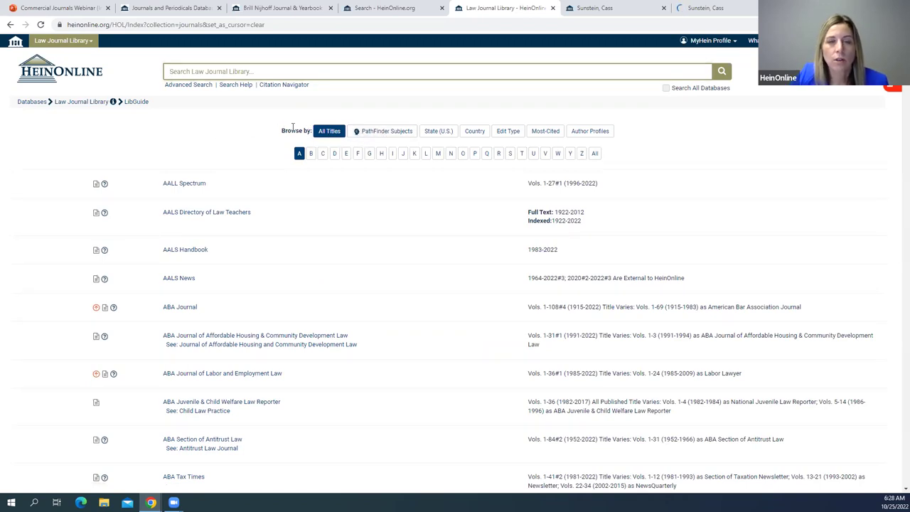
List all Law Journal Library titles alphabetically, starting with A
{"action": "left_click", "coordinate": [341, 131]}
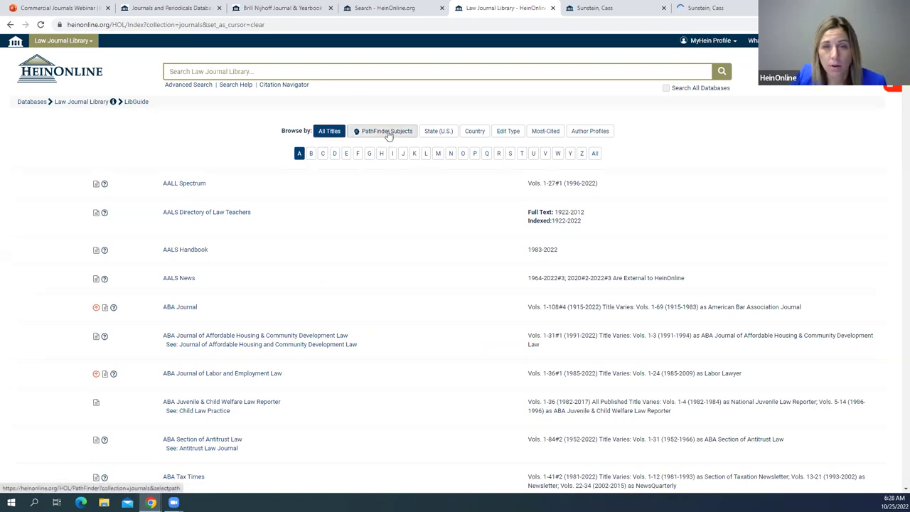
{"action": "left_click", "coordinate": [596, 138]}
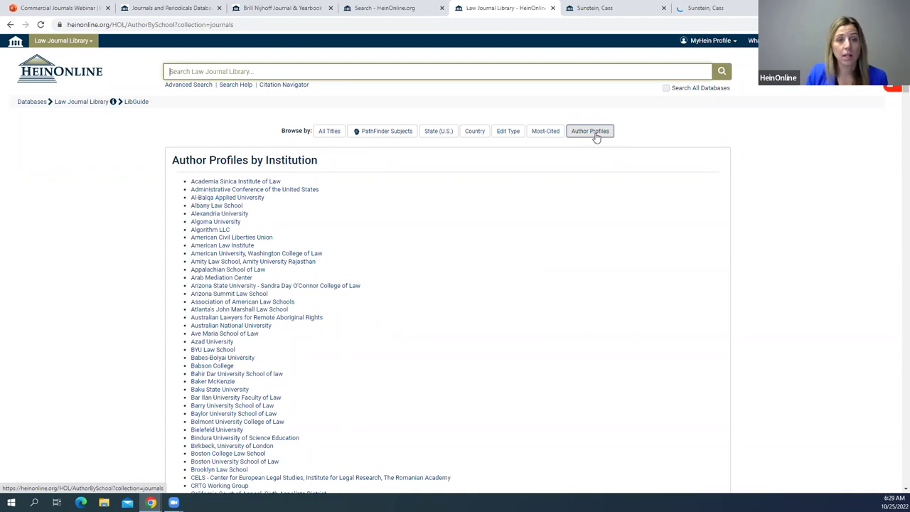
{"action": "left_click", "coordinate": [596, 136]}
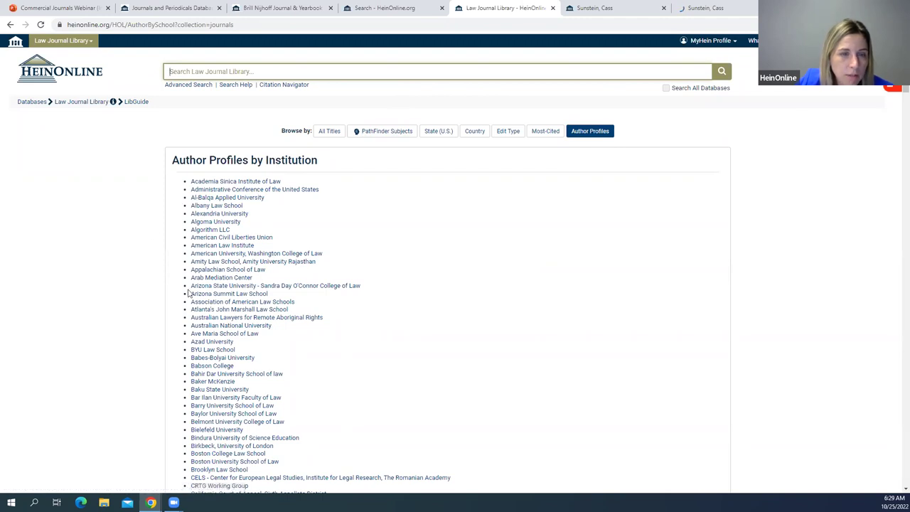
{"action": "left_click", "coordinate": [235, 287]}
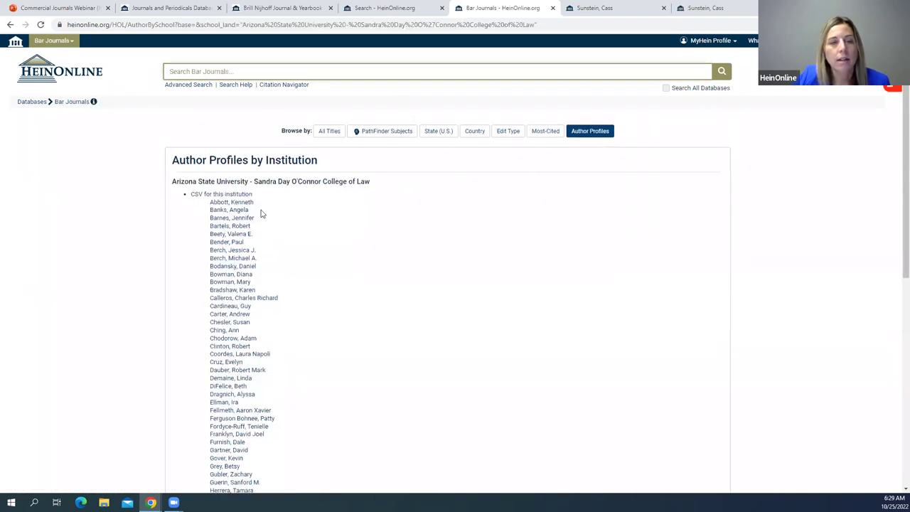
{"action": "scroll", "coordinate": [240, 288], "scroll_direction": "down", "scroll_amount": 3}
{"action": "scroll", "coordinate": [237, 218], "scroll_direction": "up", "scroll_amount": 3}
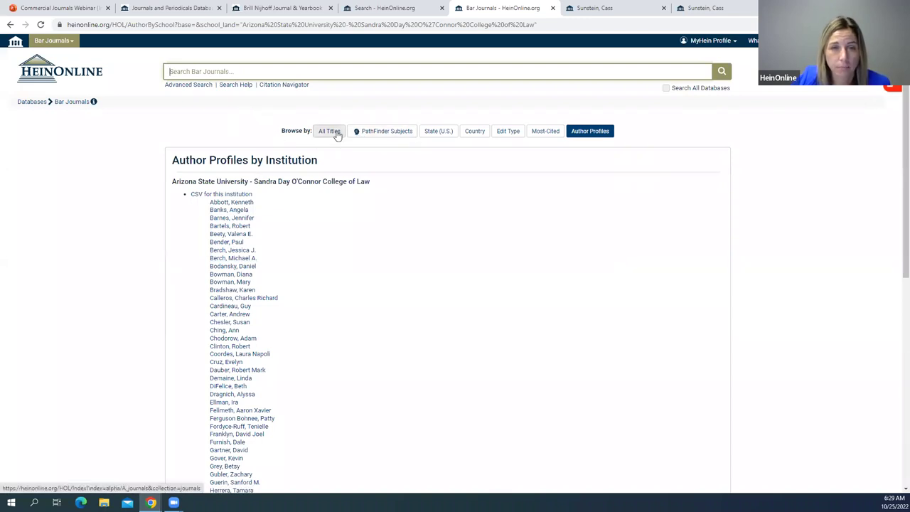
{"action": "left_click", "coordinate": [10, 25]}
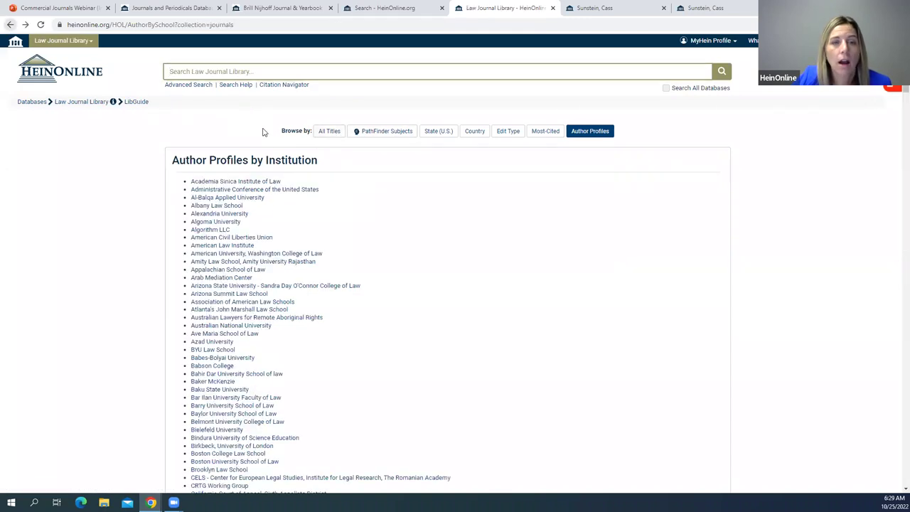
{"action": "left_click", "coordinate": [81, 102]}
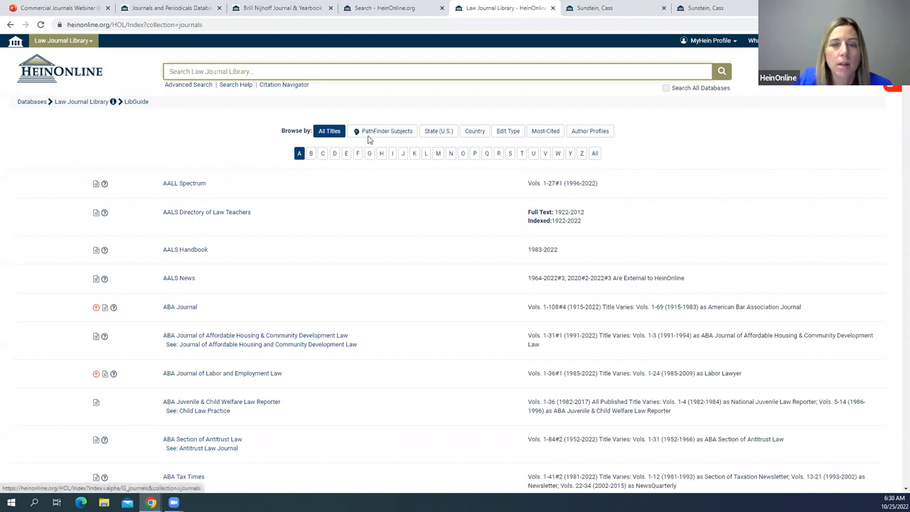
Drill through the PathFinder sunburst via Applied Sciences and Land and Resources to Water Law results
{"action": "left_click", "coordinate": [371, 135]}
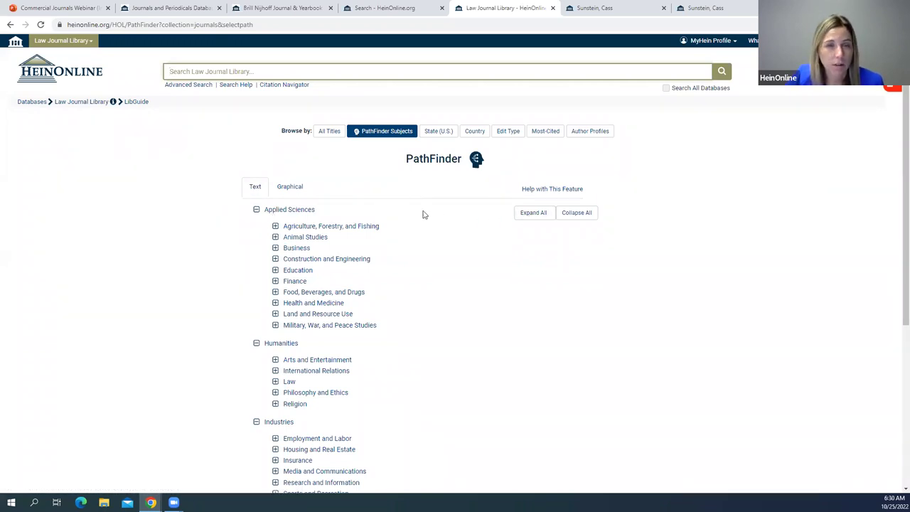
{"action": "left_click", "coordinate": [297, 187]}
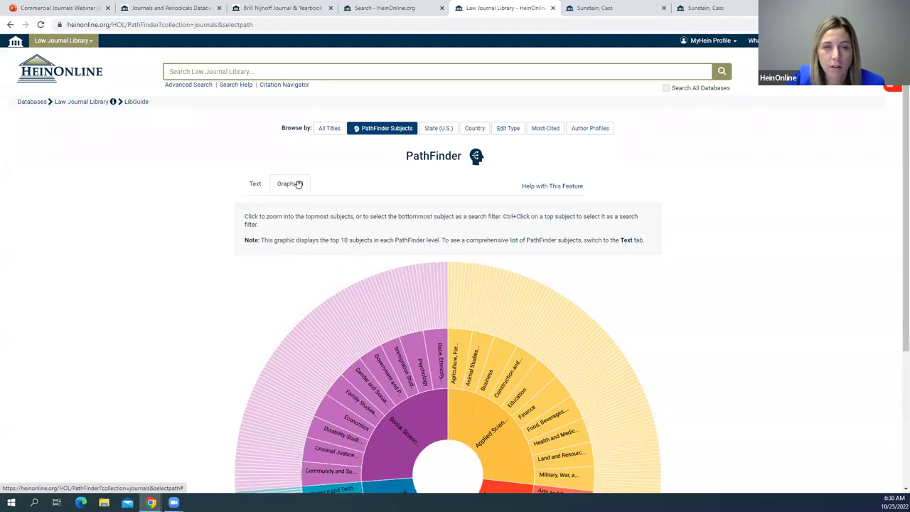
{"action": "scroll", "coordinate": [296, 234], "scroll_direction": "down", "scroll_amount": 5}
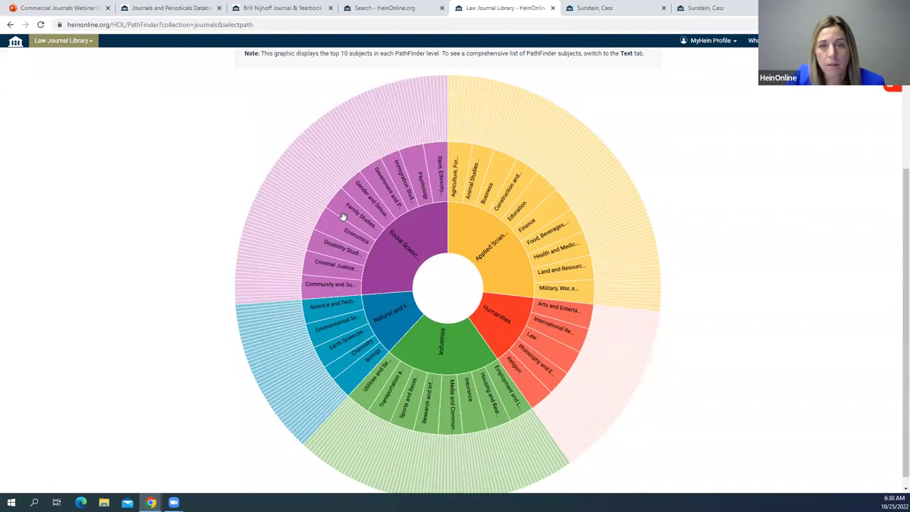
{"action": "left_click", "coordinate": [490, 247]}
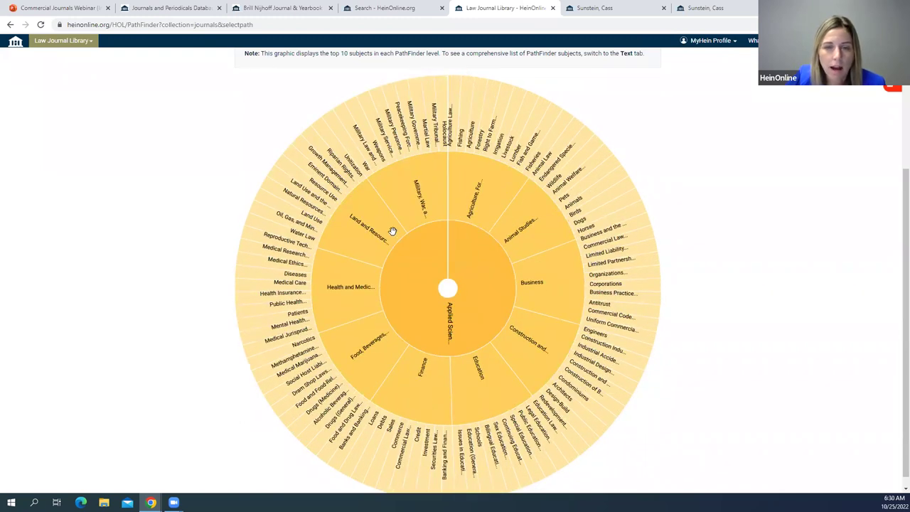
{"action": "left_click", "coordinate": [364, 227]}
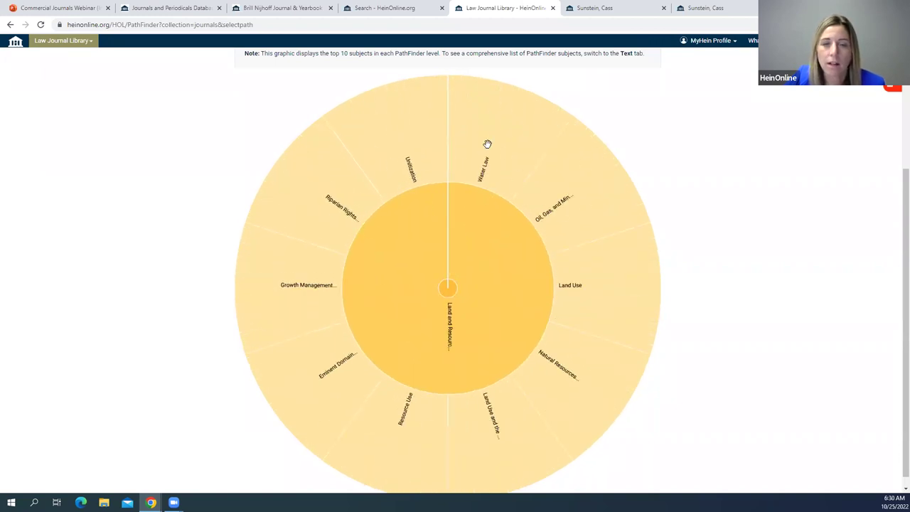
{"action": "left_click", "coordinate": [488, 155]}
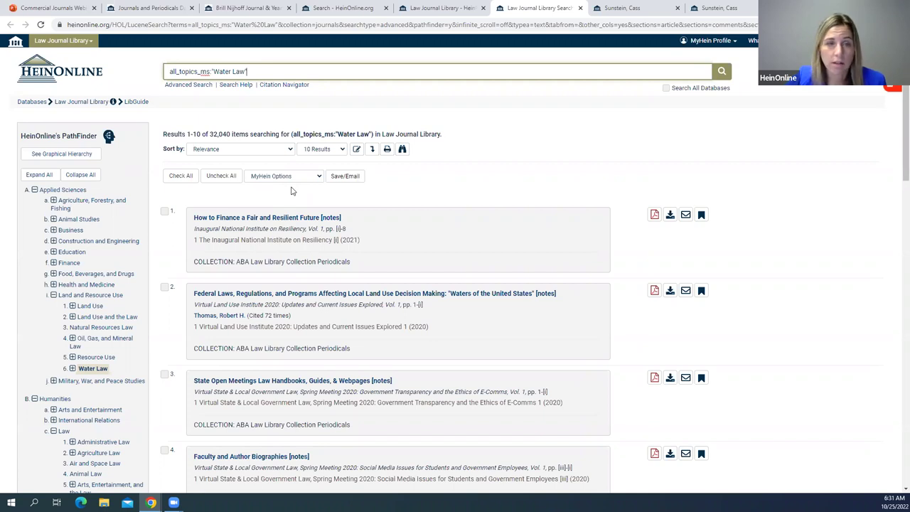
In Search Within Results, enter clean OR safe as full-text terms
{"action": "left_click", "coordinate": [372, 153]}
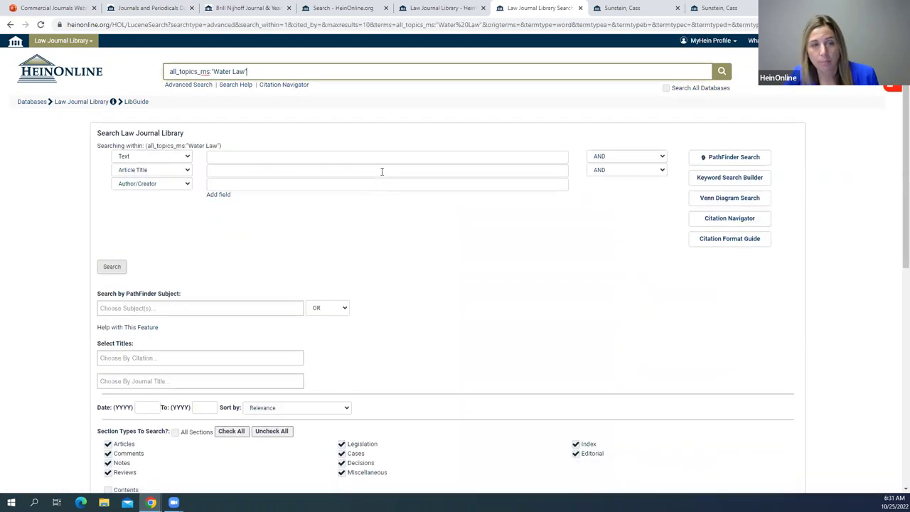
{"action": "left_click", "coordinate": [226, 157]}
{"action": "type", "text": "clean"}
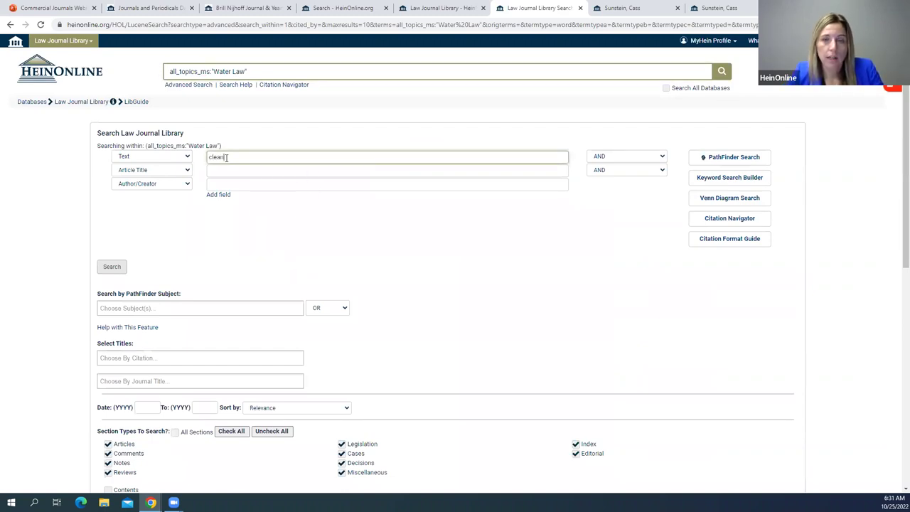
{"action": "key", "text": "Tab"}
{"action": "key", "text": "Down"}
{"action": "key", "text": "Tab"}
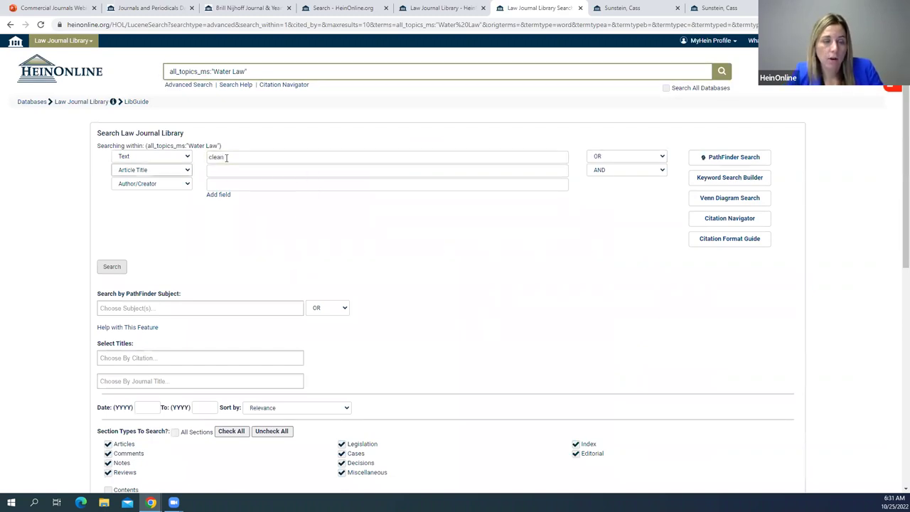
{"action": "key", "text": "Up"}
{"action": "key", "text": "Tab"}
{"action": "type", "text": "safe"}
Add water as a third full-text term with AND and run the search
{"action": "key", "text": "Tab"}
{"action": "key", "text": "Tab"}
{"action": "key", "text": "Tab"}
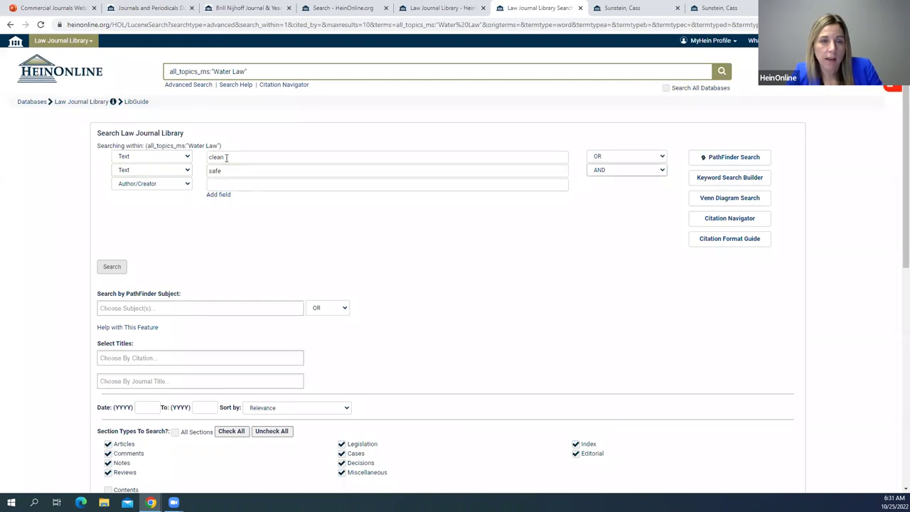
{"action": "type", "text": "\""}
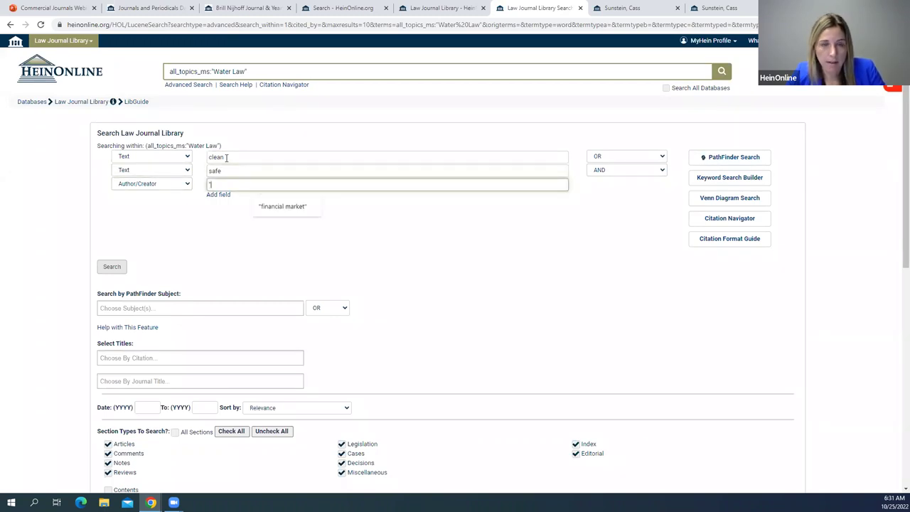
{"action": "key", "text": "BackSpace"}
{"action": "type", "text": "water"}
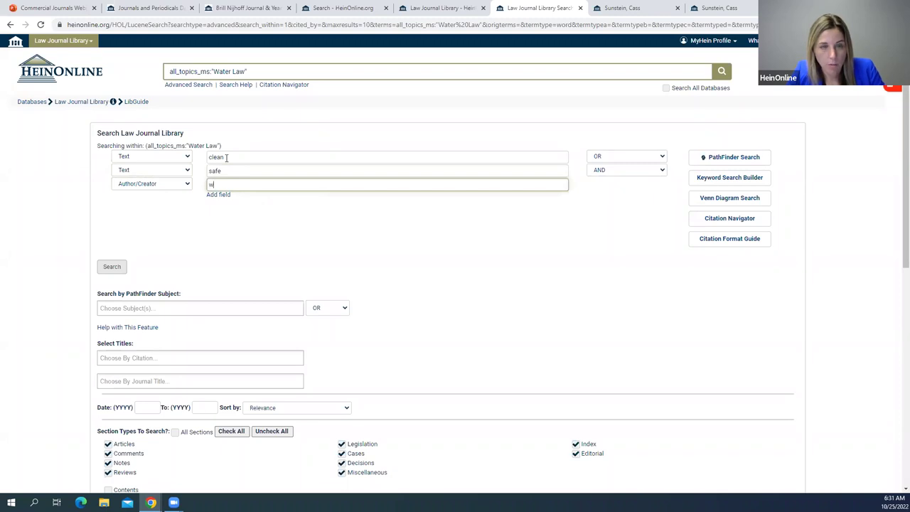
{"action": "left_click", "coordinate": [113, 268]}
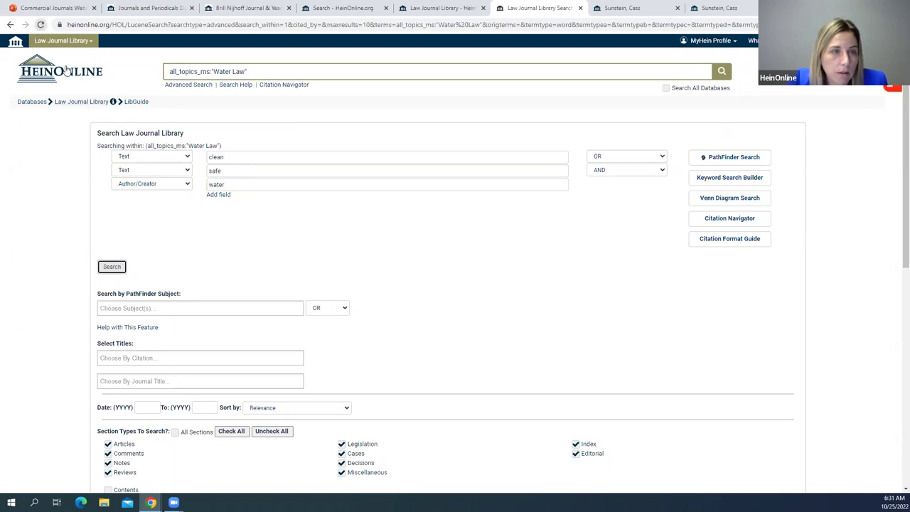
{"action": "left_click", "coordinate": [126, 184]}
{"action": "left_click", "coordinate": [132, 195]}
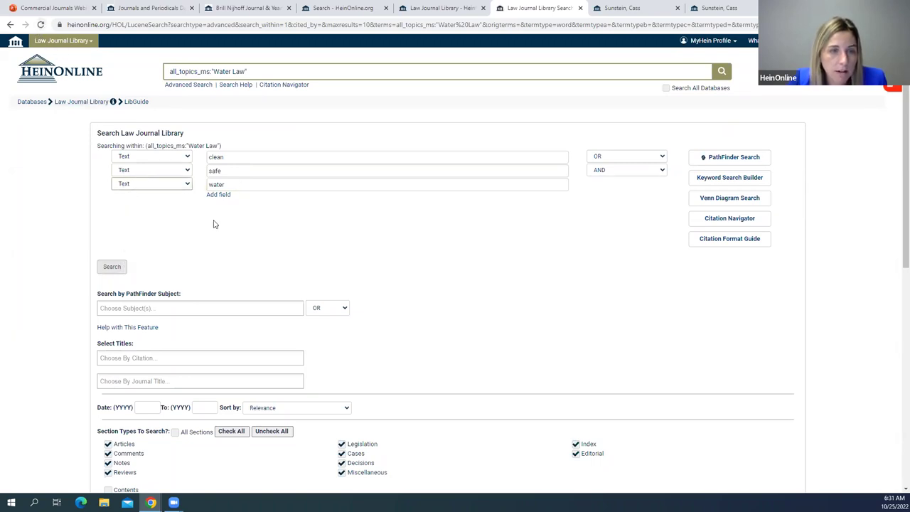
{"action": "left_click", "coordinate": [108, 270]}
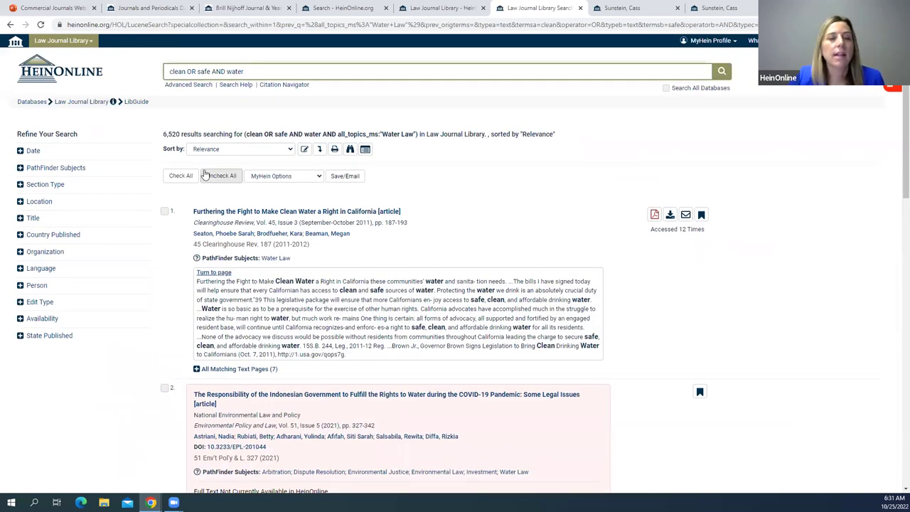
Expand the Country Published and Location filters and show every location option
{"action": "left_click", "coordinate": [41, 236]}
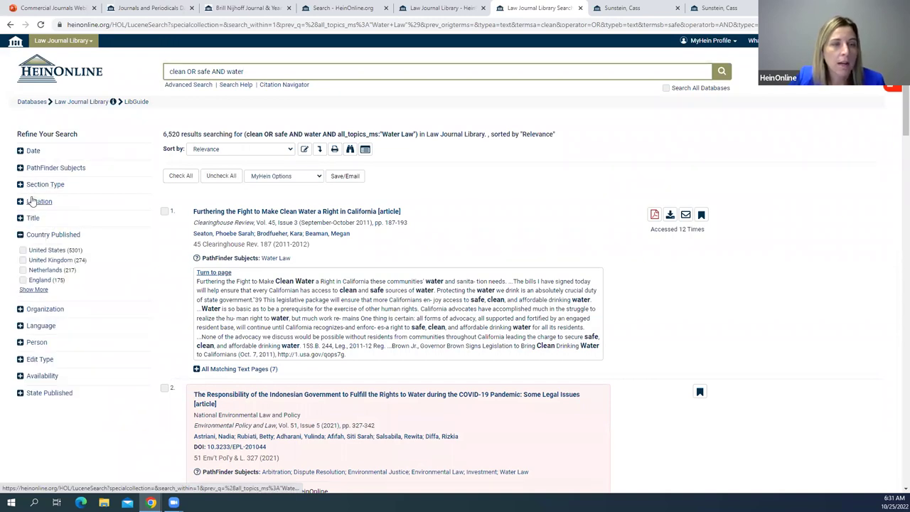
{"action": "left_click", "coordinate": [39, 201]}
{"action": "left_click", "coordinate": [33, 256]}
{"action": "scroll", "coordinate": [2, 255], "scroll_direction": "down", "scroll_amount": 2}
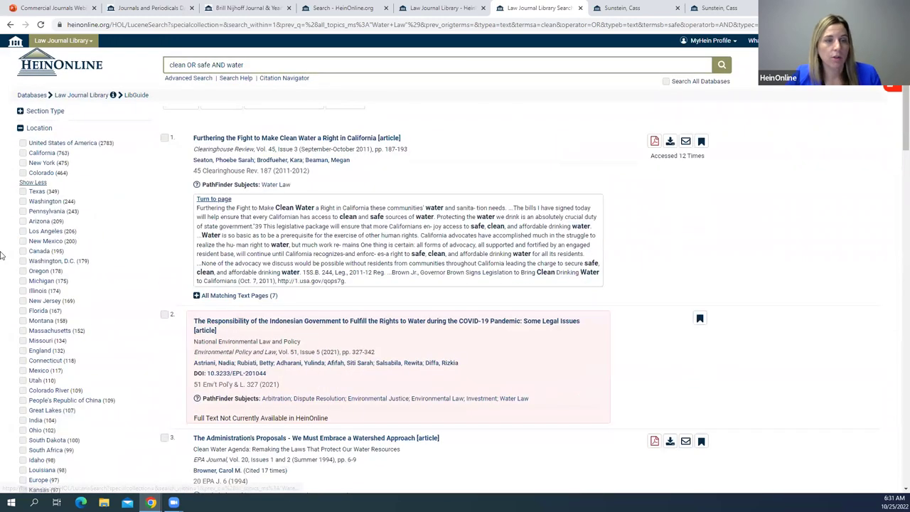
{"action": "scroll", "coordinate": [35, 242], "scroll_direction": "up", "scroll_amount": 2}
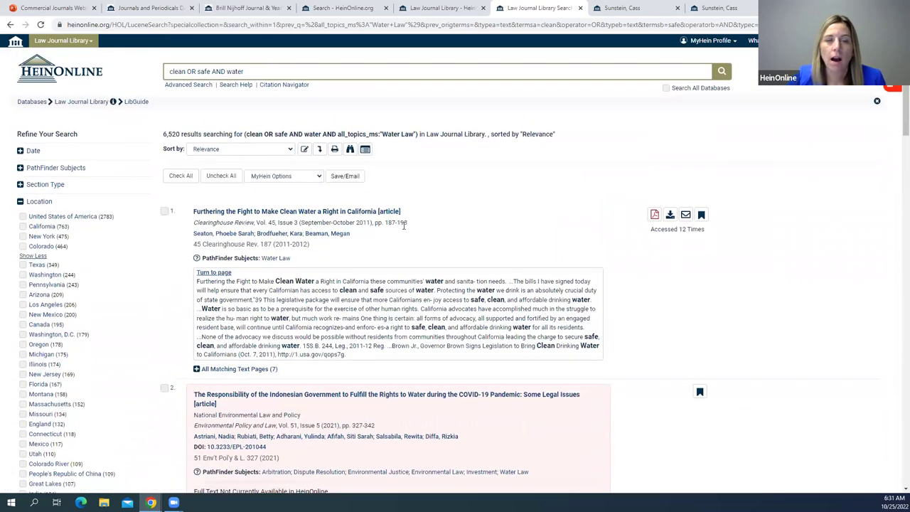
{"action": "scroll", "coordinate": [407, 224], "scroll_direction": "down", "scroll_amount": 1}
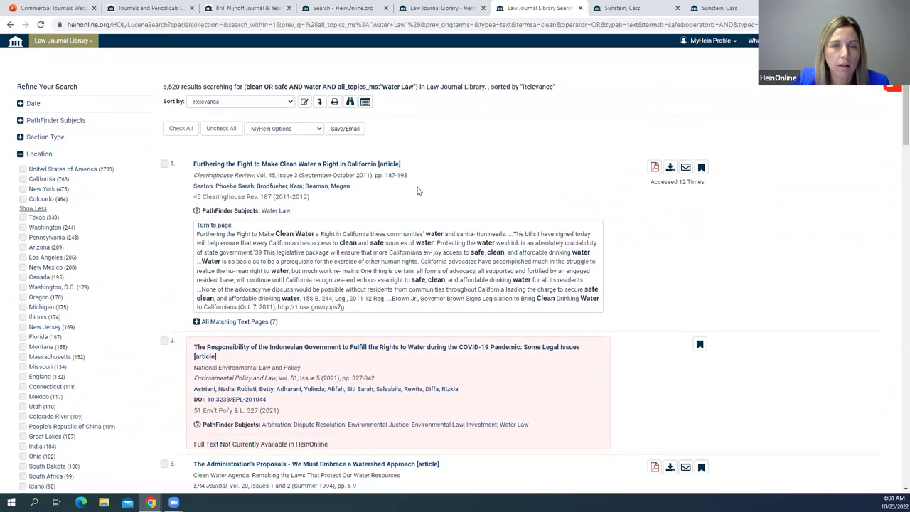
{"action": "scroll", "coordinate": [417, 186], "scroll_direction": "down", "scroll_amount": 1}
{"action": "scroll", "coordinate": [379, 152], "scroll_direction": "down", "scroll_amount": 1}
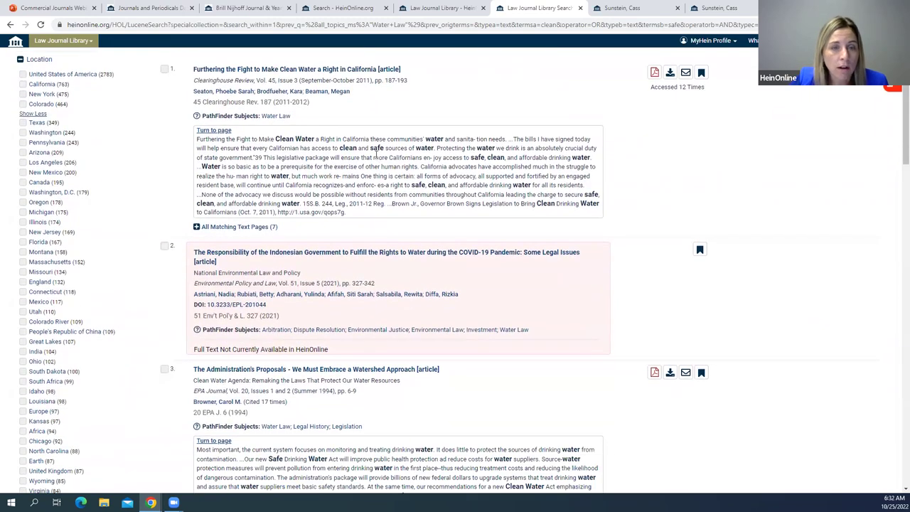
{"action": "scroll", "coordinate": [377, 152], "scroll_direction": "down", "scroll_amount": 6}
{"action": "scroll", "coordinate": [392, 183], "scroll_direction": "down", "scroll_amount": 2}
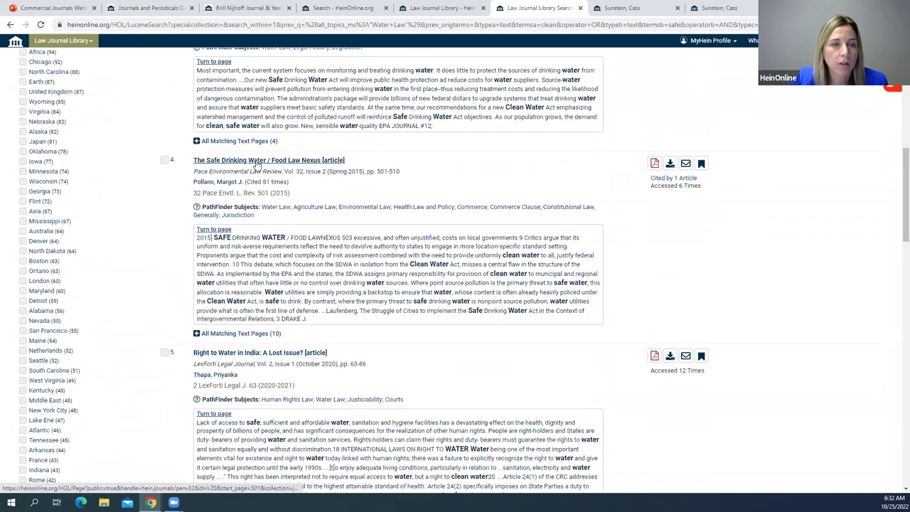
{"action": "scroll", "coordinate": [256, 163], "scroll_direction": "down", "scroll_amount": 2}
{"action": "scroll", "coordinate": [206, 184], "scroll_direction": "down", "scroll_amount": 3}
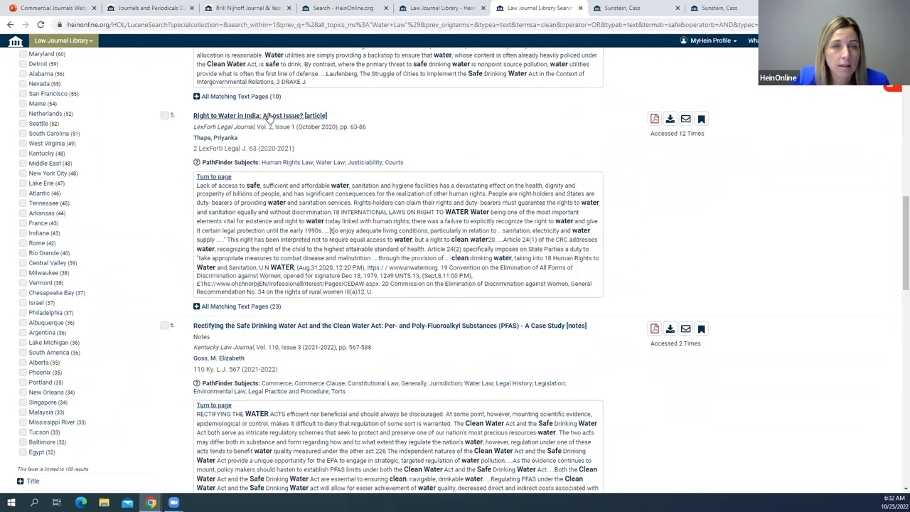
{"action": "scroll", "coordinate": [157, 208], "scroll_direction": "down", "scroll_amount": 3}
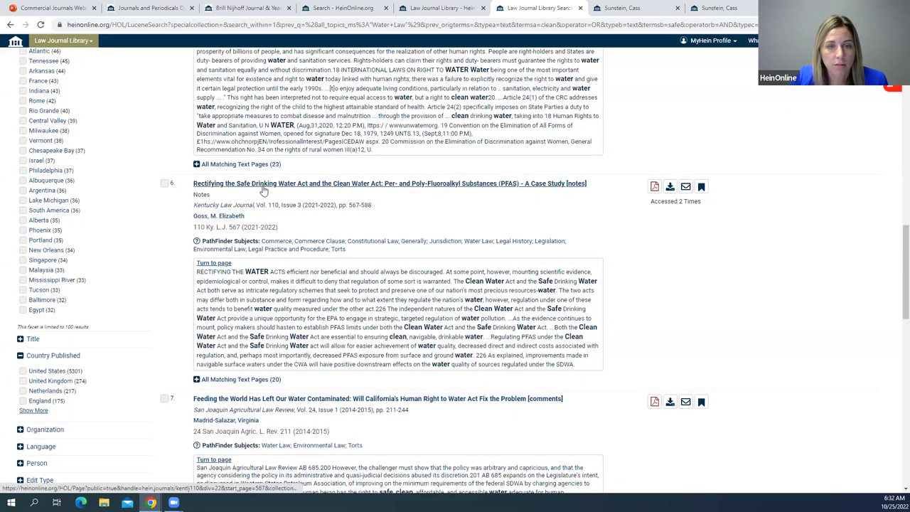
Find the 2013 carbon market article in the results and open its 3 citing articles
{"action": "scroll", "coordinate": [537, 281], "scroll_direction": "up", "scroll_amount": 5}
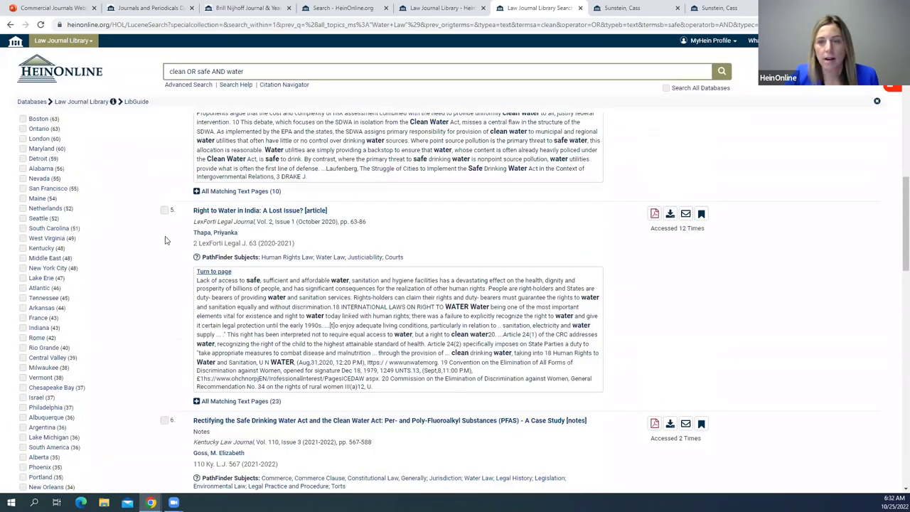
{"action": "scroll", "coordinate": [107, 199], "scroll_direction": "up", "scroll_amount": 4}
{"action": "scroll", "coordinate": [133, 222], "scroll_direction": "up", "scroll_amount": 8}
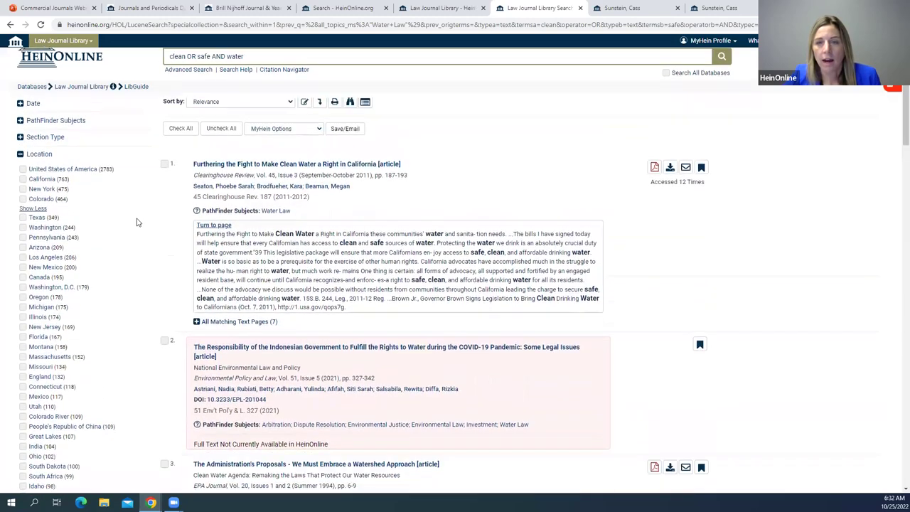
{"action": "scroll", "coordinate": [548, 264], "scroll_direction": "down", "scroll_amount": 6}
{"action": "scroll", "coordinate": [589, 272], "scroll_direction": "down", "scroll_amount": 10}
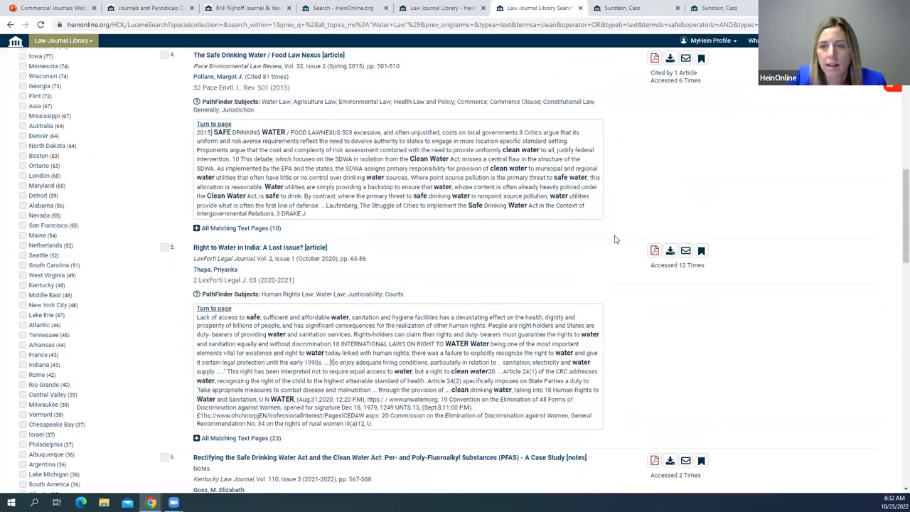
{"action": "scroll", "coordinate": [680, 263], "scroll_direction": "down", "scroll_amount": 7}
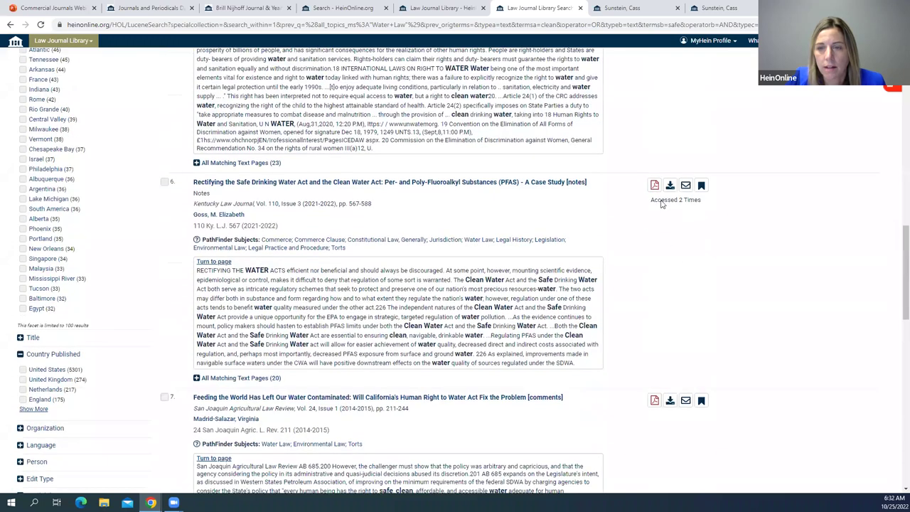
{"action": "scroll", "coordinate": [674, 261], "scroll_direction": "down", "scroll_amount": 2}
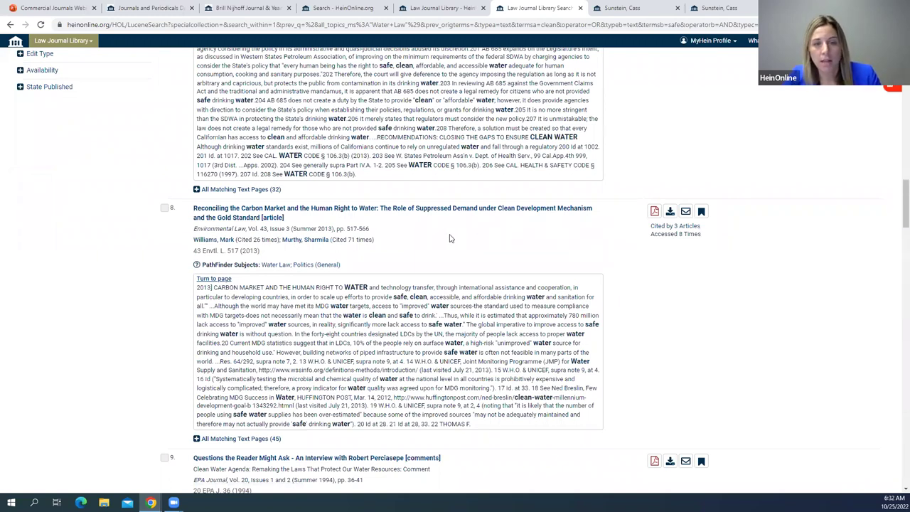
{"action": "left_click", "coordinate": [679, 229]}
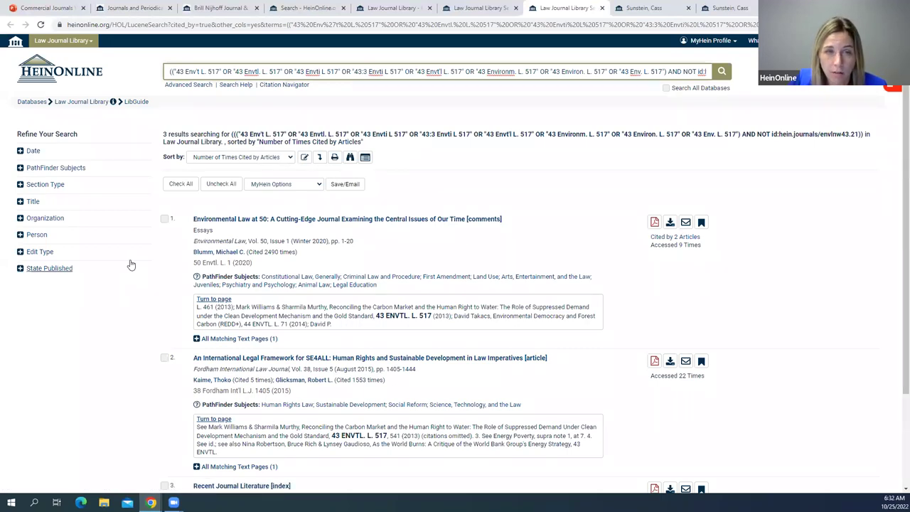
Tick the checkboxes of all three citing articles, led by the 2020 Environmental Law essay
{"action": "left_click", "coordinate": [164, 225]}
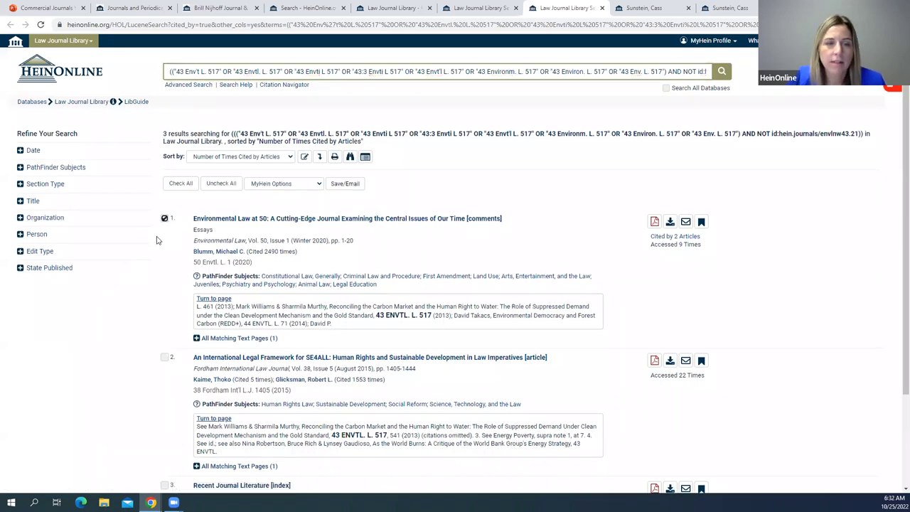
{"action": "scroll", "coordinate": [156, 238], "scroll_direction": "down", "scroll_amount": 2}
{"action": "left_click", "coordinate": [164, 264]}
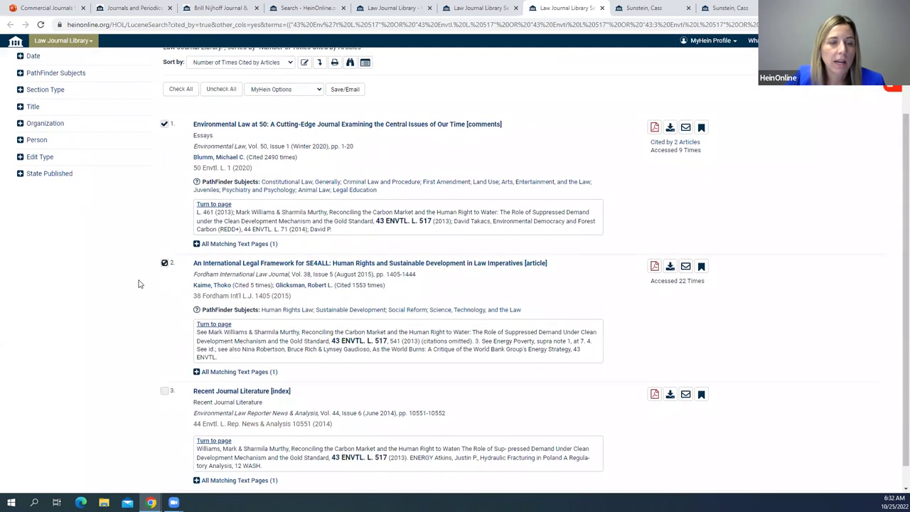
{"action": "left_click", "coordinate": [164, 391]}
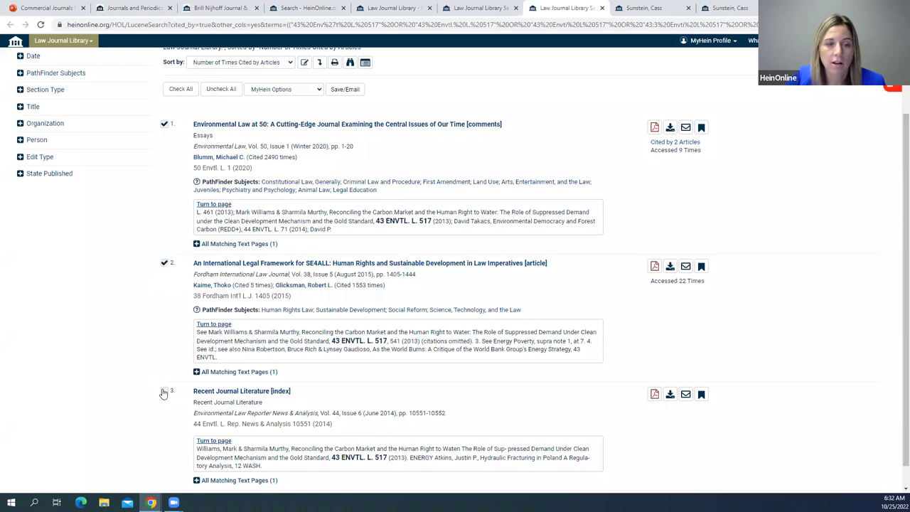
{"action": "scroll", "coordinate": [130, 362], "scroll_direction": "up", "scroll_amount": 2}
{"action": "scroll", "coordinate": [128, 361], "scroll_direction": "down", "scroll_amount": 2}
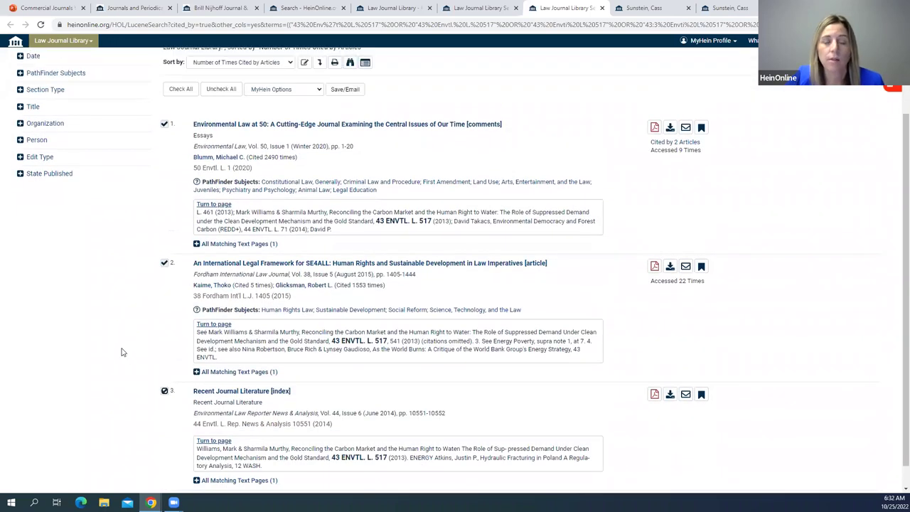
{"action": "scroll", "coordinate": [150, 298], "scroll_direction": "up", "scroll_amount": 2}
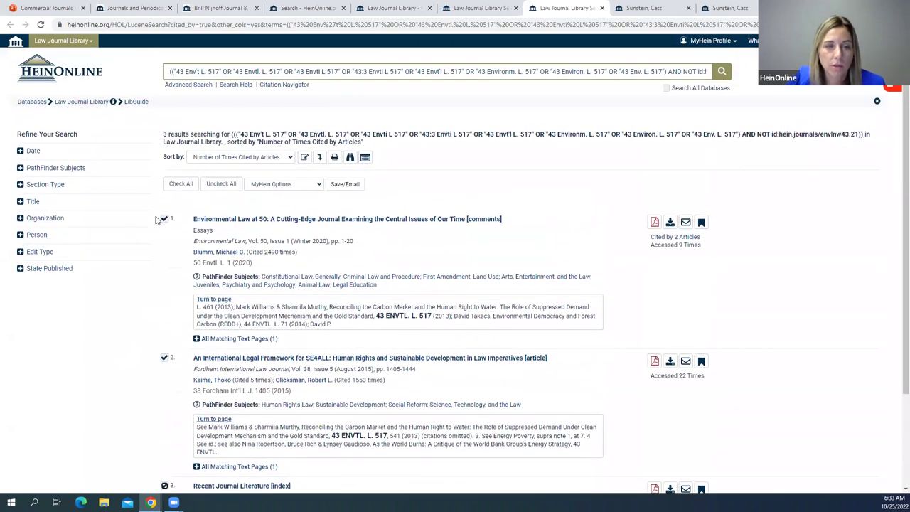
{"action": "scroll", "coordinate": [164, 343], "scroll_direction": "down", "scroll_amount": 2}
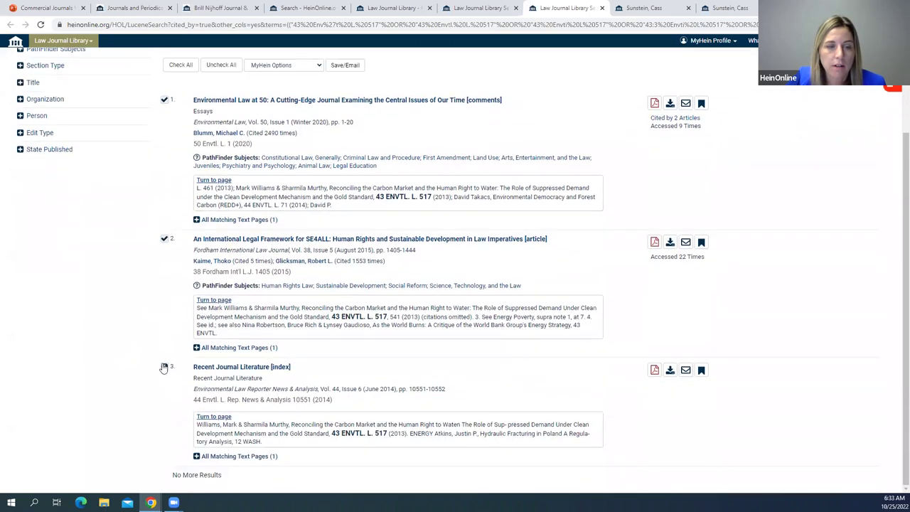
{"action": "scroll", "coordinate": [165, 367], "scroll_direction": "up", "scroll_amount": 2}
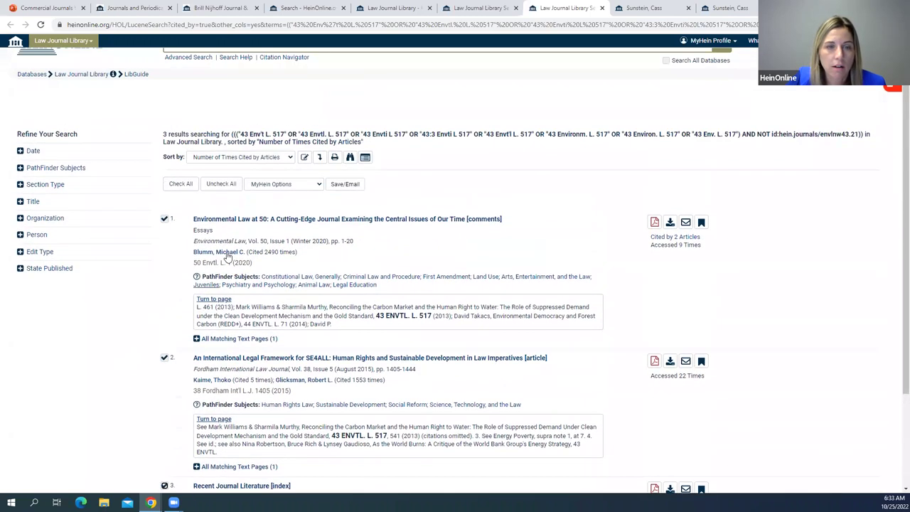
Open the Email Selected Results form, close it unsent, and return to the Law Journal Library titles
{"action": "left_click", "coordinate": [268, 186]}
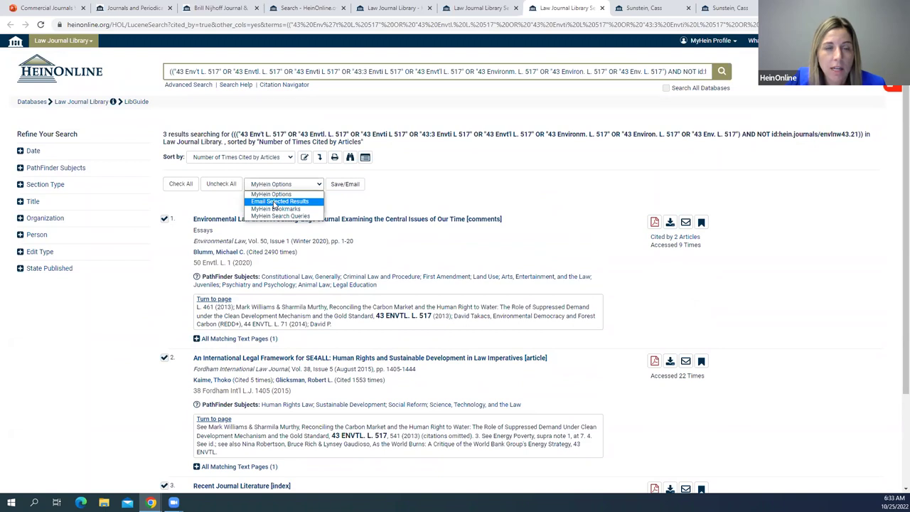
{"action": "left_click", "coordinate": [274, 202]}
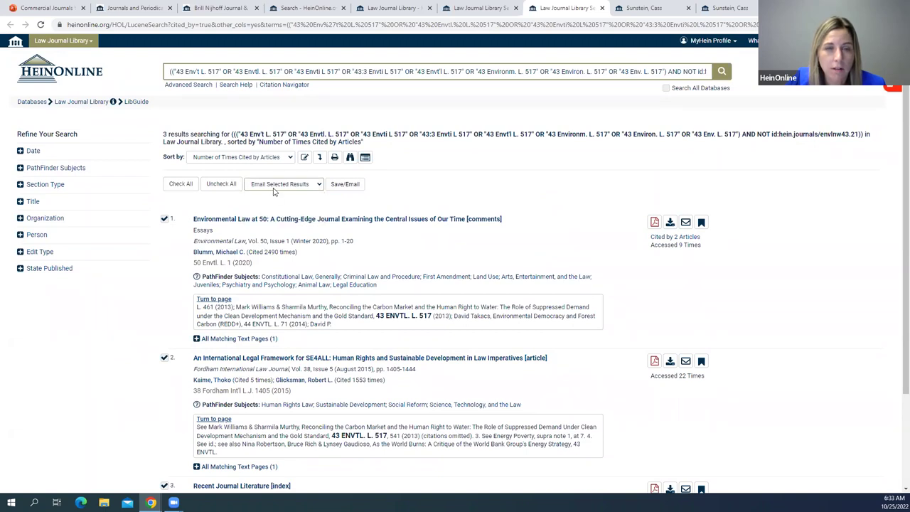
{"action": "left_click", "coordinate": [345, 183]}
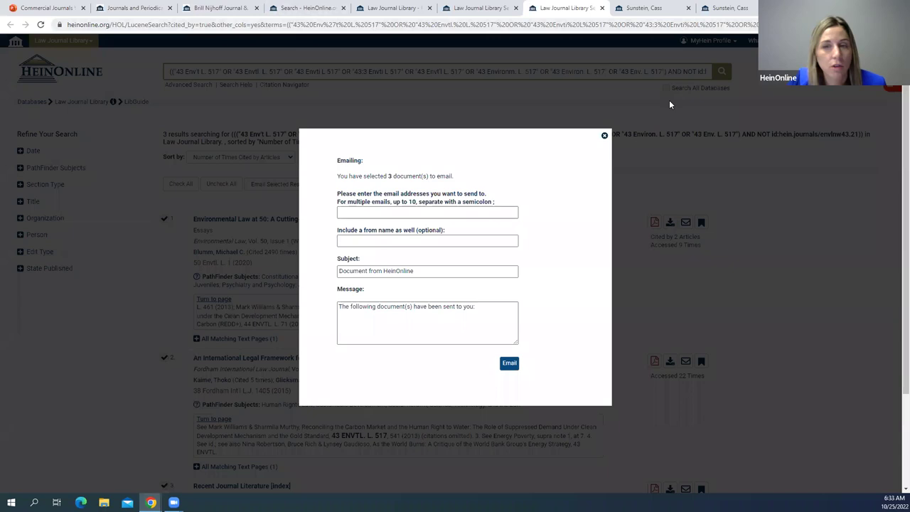
{"action": "left_click", "coordinate": [604, 135]}
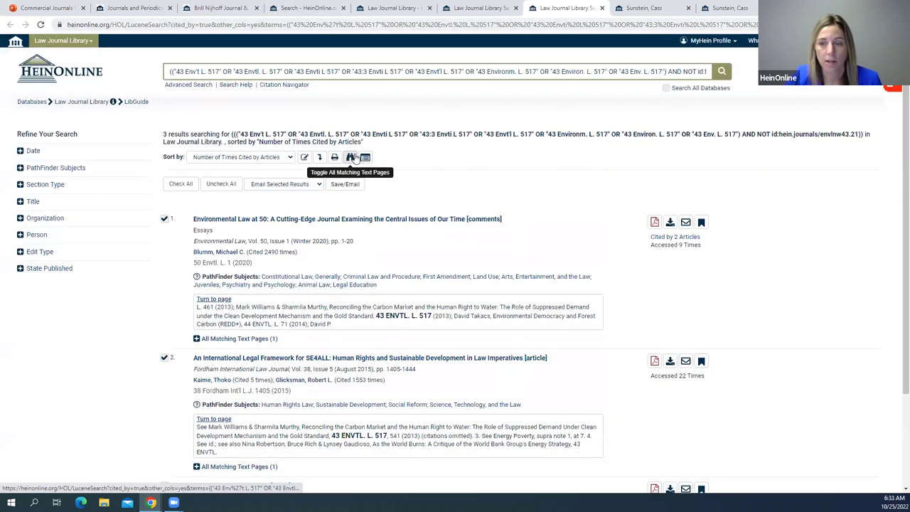
{"action": "left_click", "coordinate": [78, 101]}
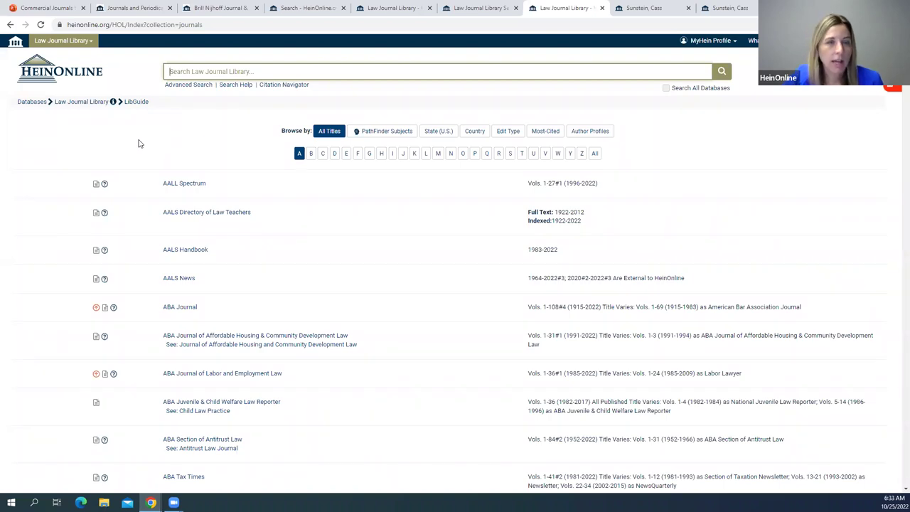
Open the Keyword Search Builder from Advanced Search and select its first search-term field
{"action": "left_click", "coordinate": [190, 85]}
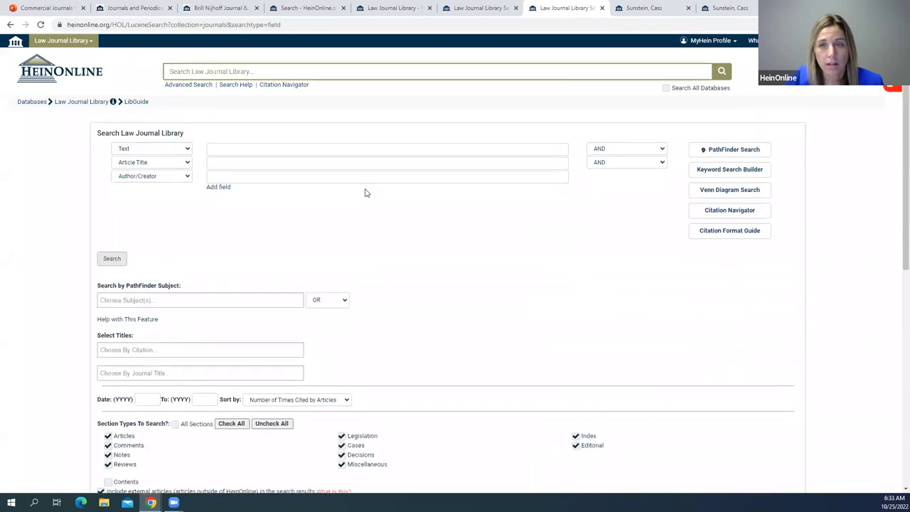
{"action": "left_click", "coordinate": [716, 173]}
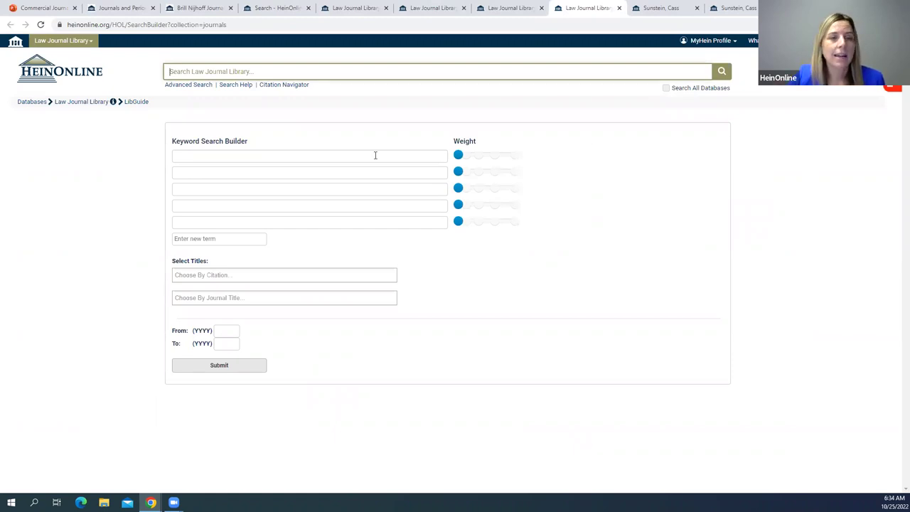
{"action": "left_click", "coordinate": [338, 155]}
Enter the keyword terms energy crisis, oil, gas and shortage in the builder's fields
{"action": "type", "text": "energy crisis"}
{"action": "key", "text": "Tab"}
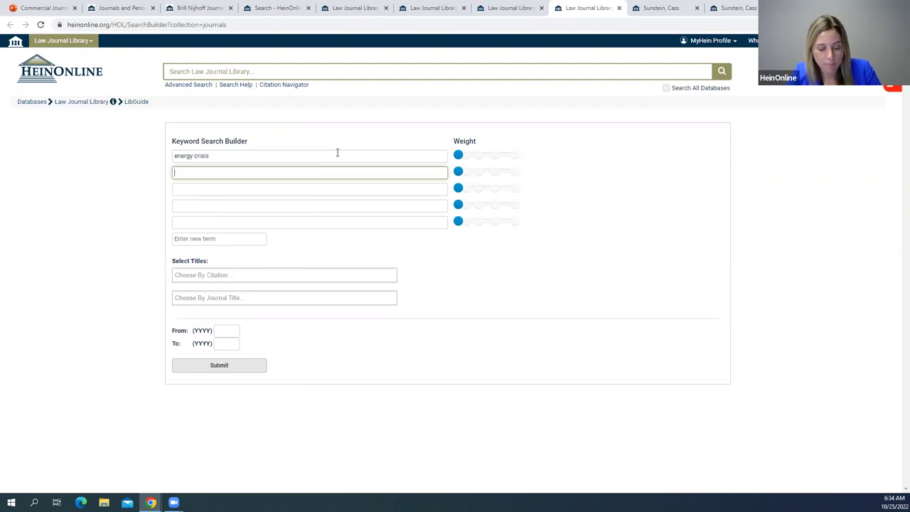
{"action": "type", "text": "oil"}
{"action": "key", "text": "Tab"}
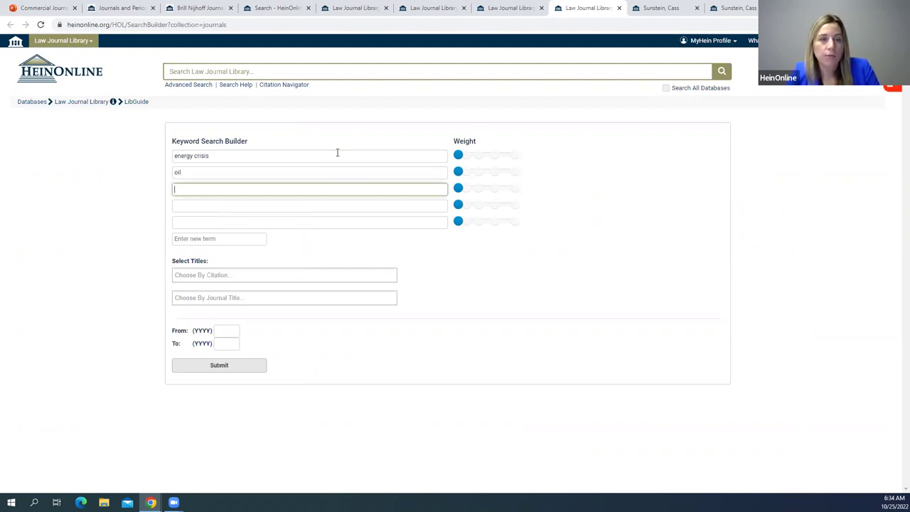
{"action": "type", "text": "gas"}
{"action": "key", "text": "Tab"}
{"action": "type", "text": "shor"}
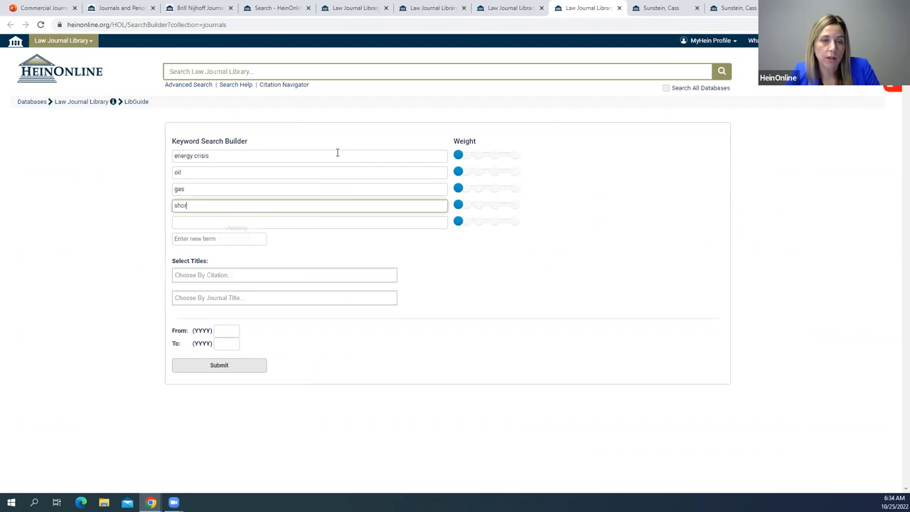
{"action": "type", "text": "tage"}
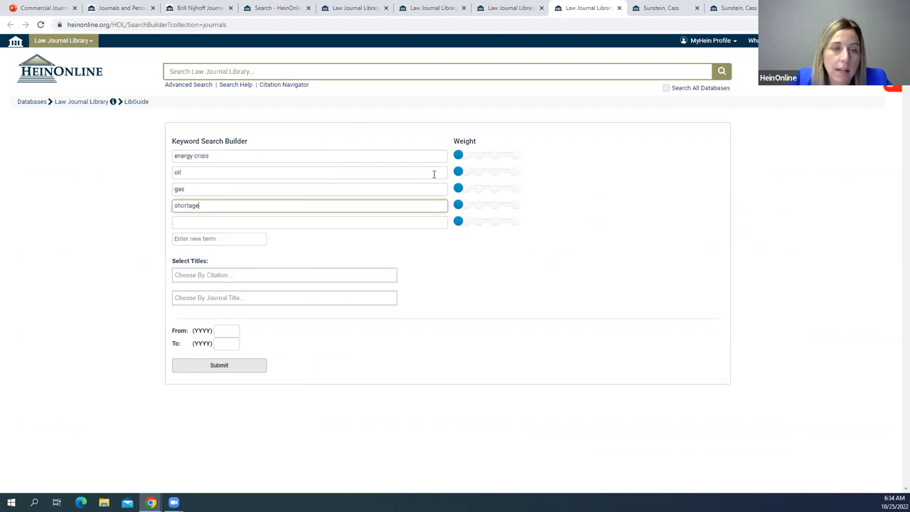
{"action": "mouse_move", "coordinate": [458, 155]}
{"action": "left_mouse_down"}
{"action": "mouse_move", "coordinate": [520, 163]}
{"action": "mouse_move", "coordinate": [454, 162]}
{"action": "mouse_move", "coordinate": [522, 163]}
{"action": "mouse_move", "coordinate": [451, 156]}
{"action": "left_mouse_up"}
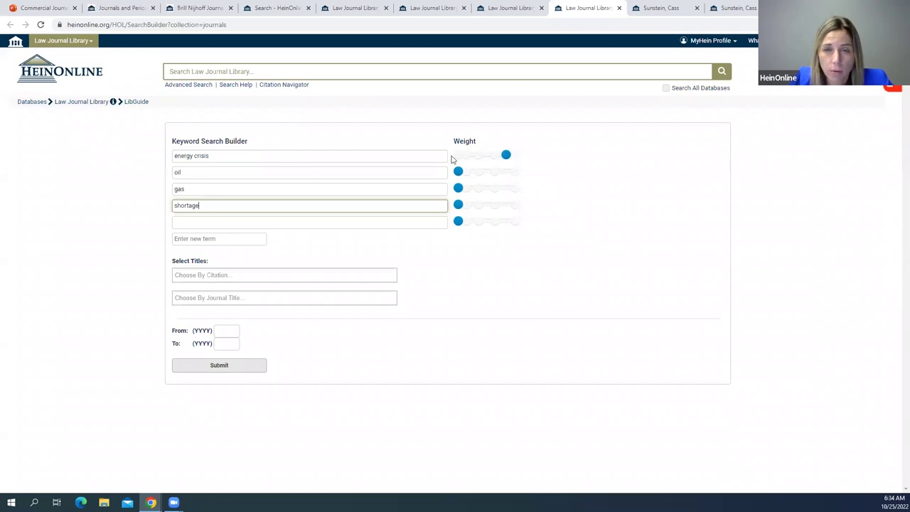
Limit the date range to 2021 through 2022 and submit the search
{"action": "left_click", "coordinate": [225, 331]}
{"action": "type", "text": "2021"}
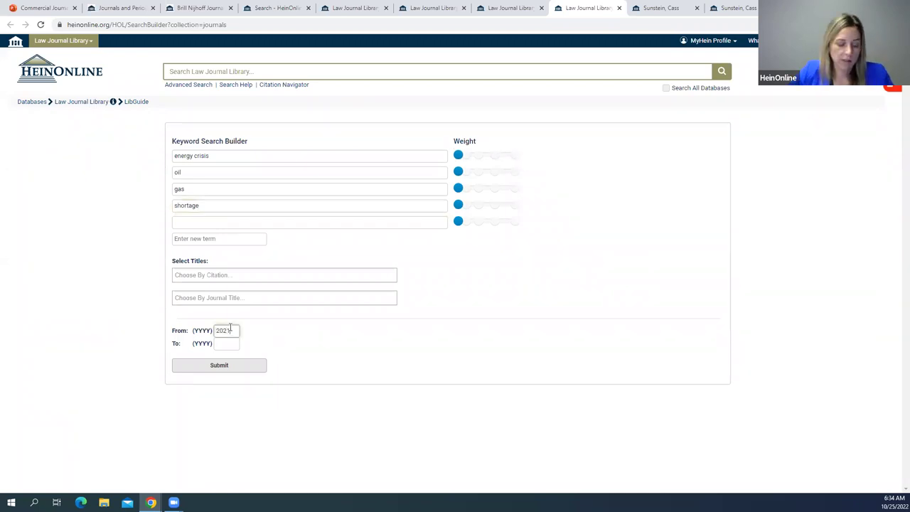
{"action": "key", "text": "Tab"}
{"action": "type", "text": "2022"}
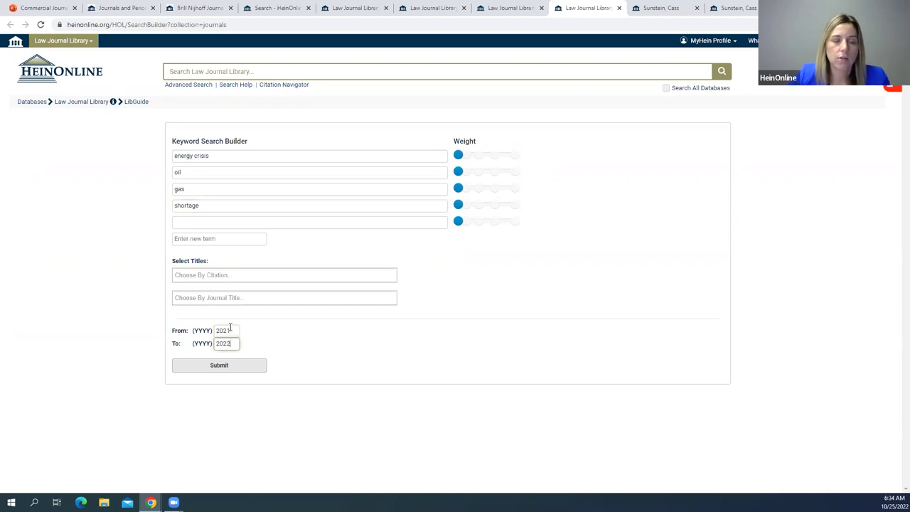
{"action": "left_click", "coordinate": [236, 365]}
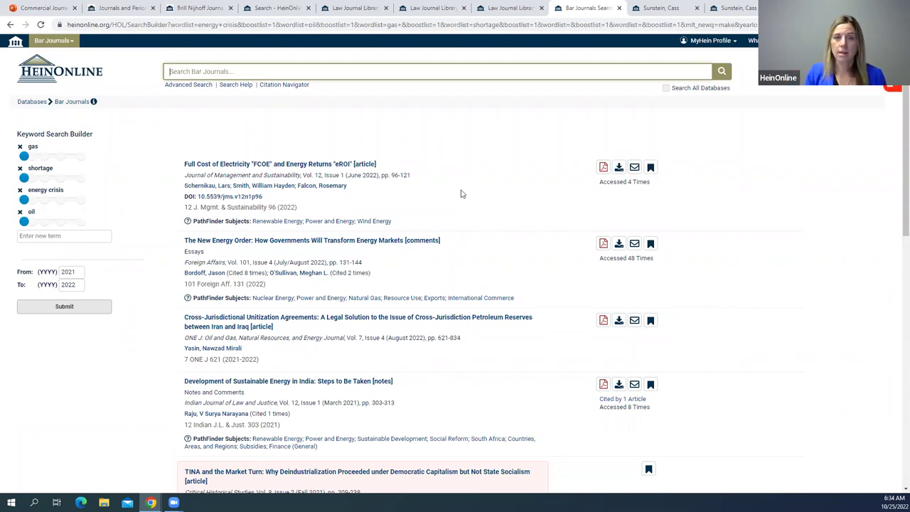
Return from the keyword search results to the HeinOnline welcome page via the logo
{"action": "left_click", "coordinate": [41, 80]}
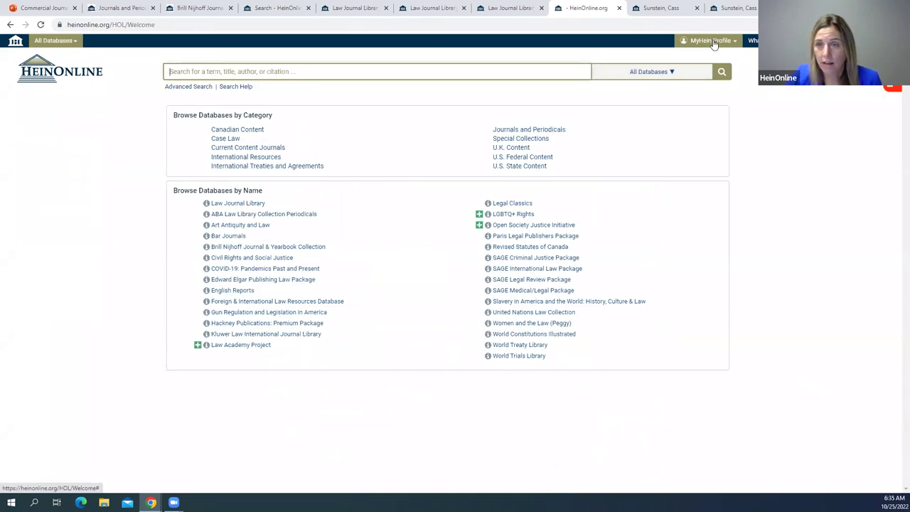
{"action": "left_click", "coordinate": [711, 40]}
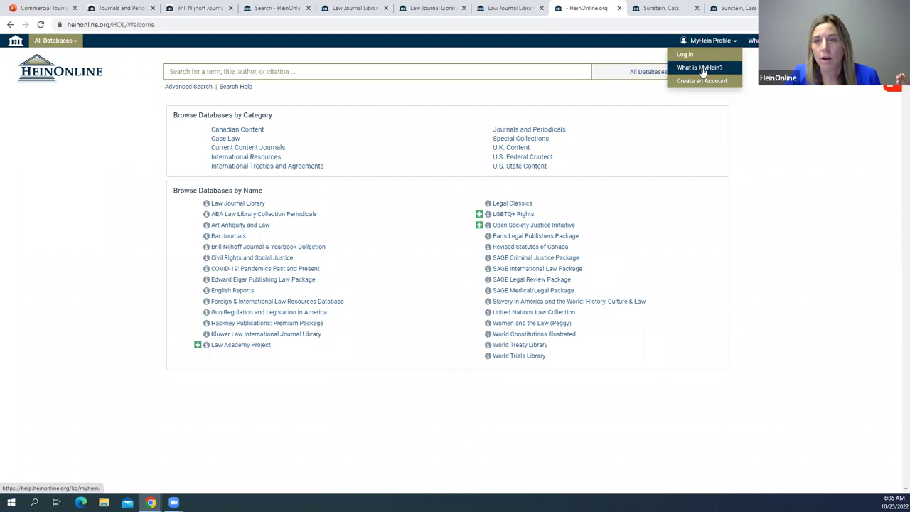
{"action": "left_click", "coordinate": [707, 43]}
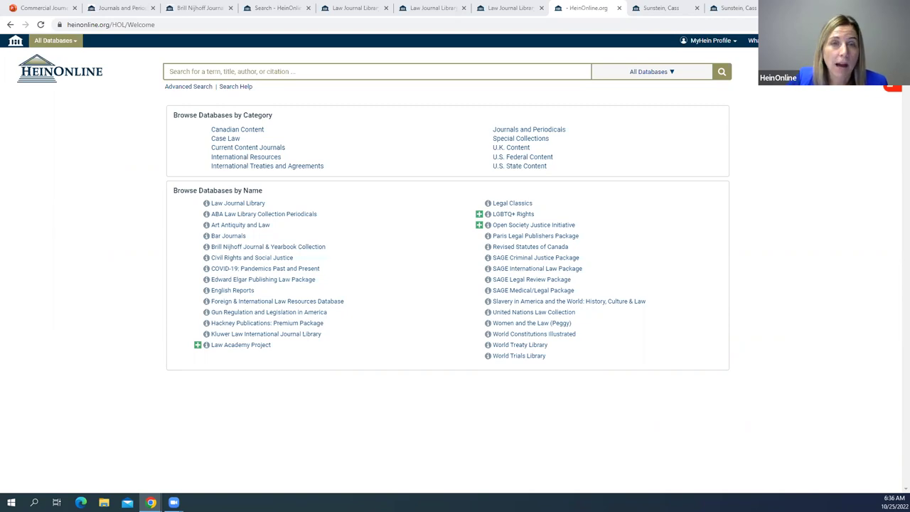
{"action": "left_click", "coordinate": [391, 8]}
Sort the 6,520 clean OR safe AND water results by Number of Times Cited by Articles
{"action": "left_click", "coordinate": [448, 8]}
{"action": "scroll", "coordinate": [328, 132], "scroll_direction": "up", "scroll_amount": 15}
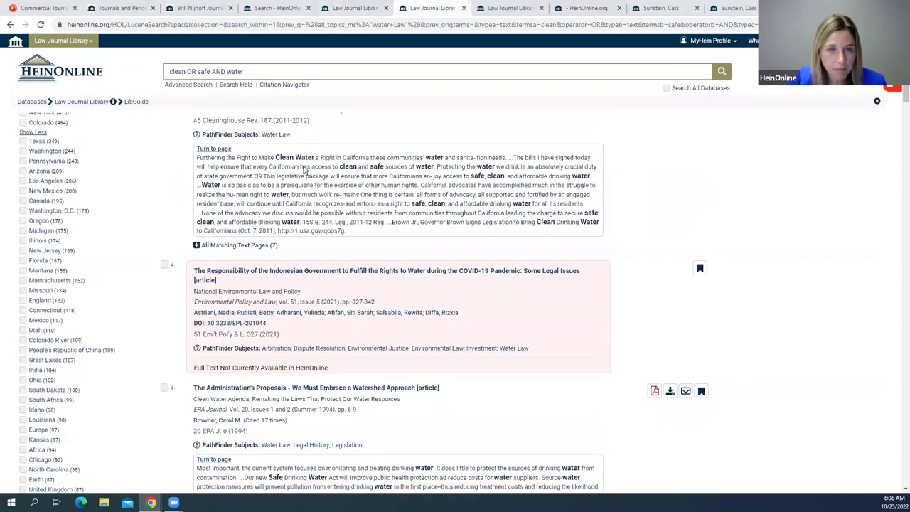
{"action": "scroll", "coordinate": [304, 168], "scroll_direction": "up", "scroll_amount": 2}
{"action": "left_click", "coordinate": [268, 150]}
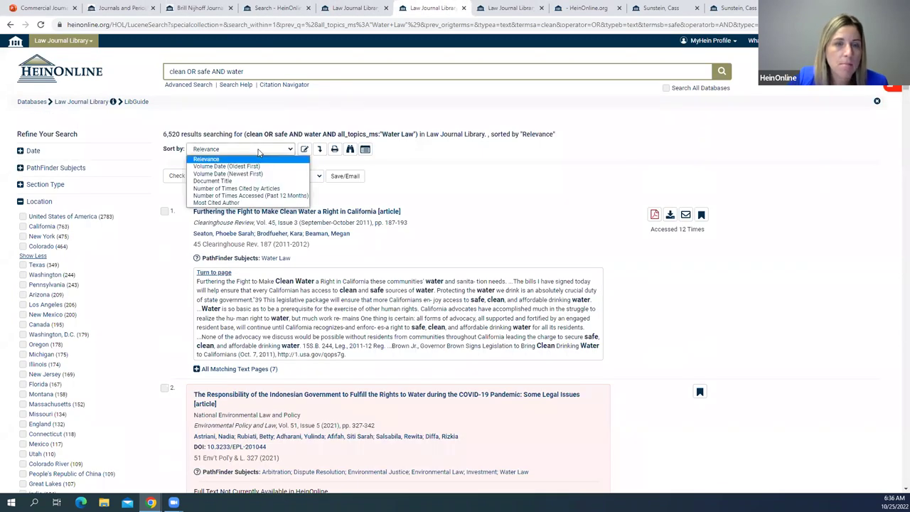
{"action": "left_click", "coordinate": [242, 189]}
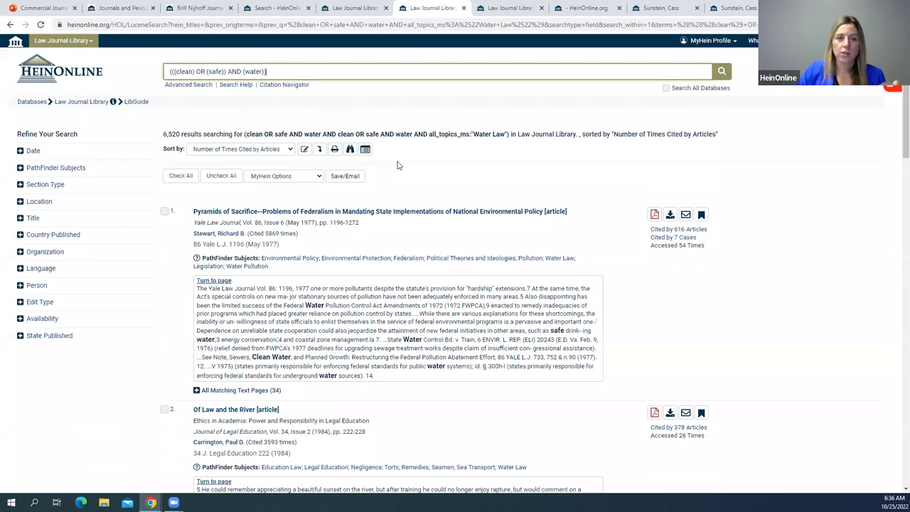
{"action": "scroll", "coordinate": [481, 177], "scroll_direction": "down", "scroll_amount": 1}
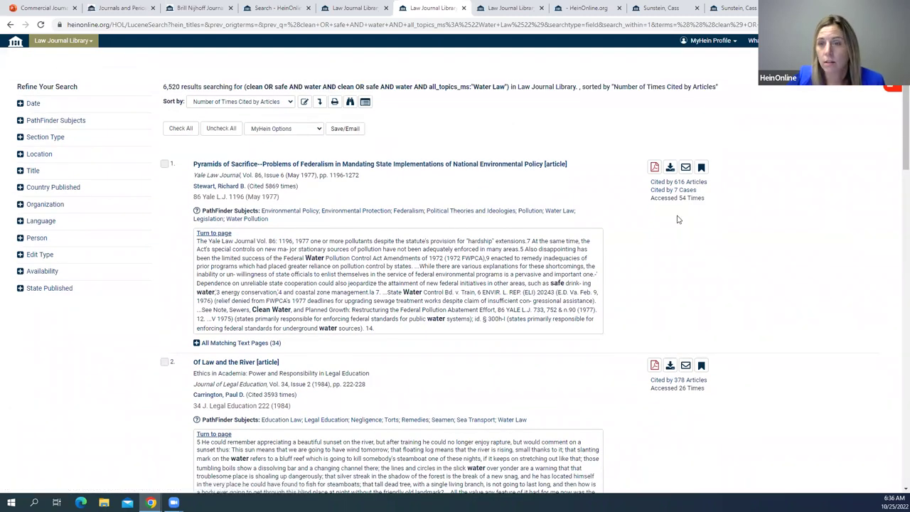
{"action": "scroll", "coordinate": [678, 219], "scroll_direction": "up", "scroll_amount": 1}
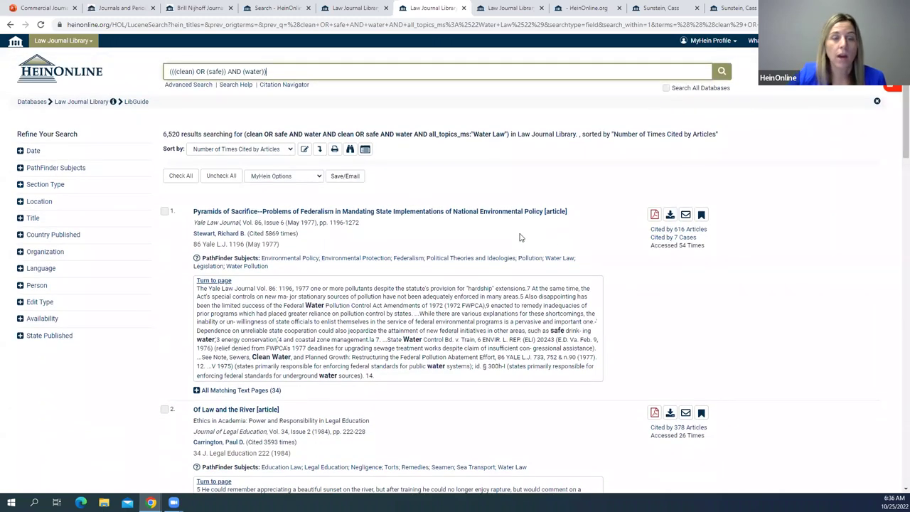